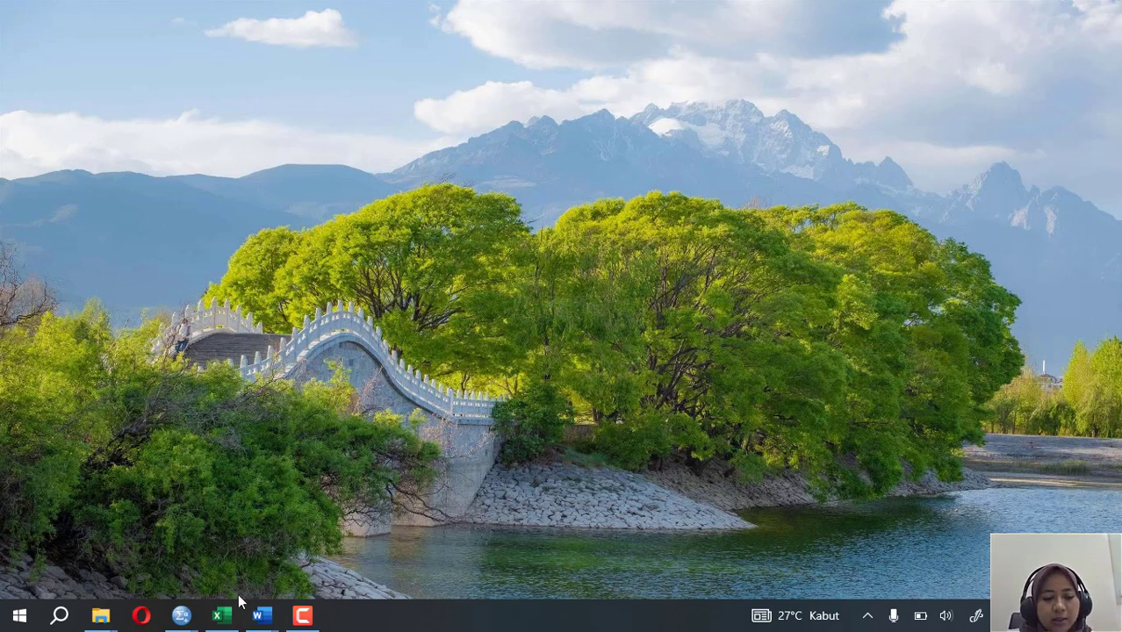
# Switch to the tes spss workbook in Excel and examine the IFL item columns on Sheet2.
pyautogui.moveTo(232, 613)
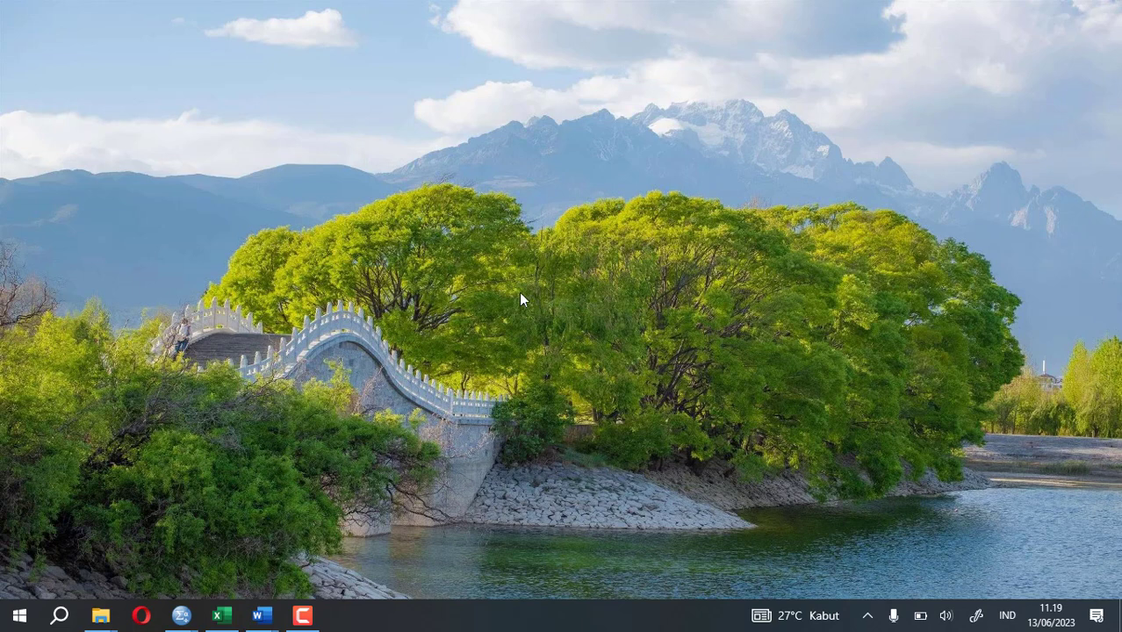
pyautogui.click(221, 615)
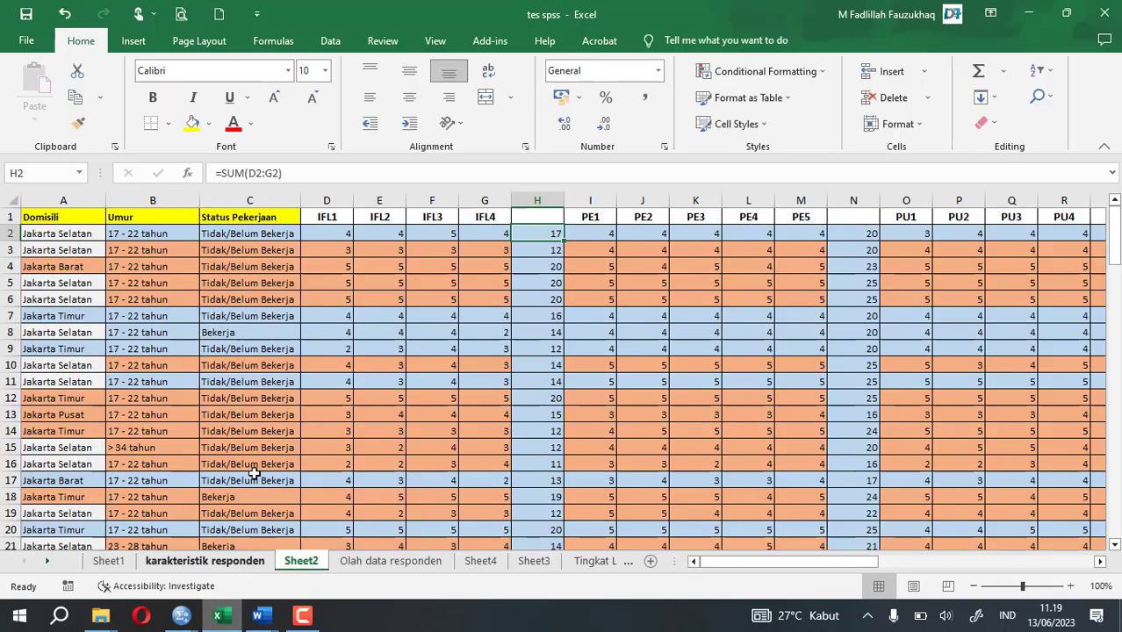
pyautogui.click(396, 331)
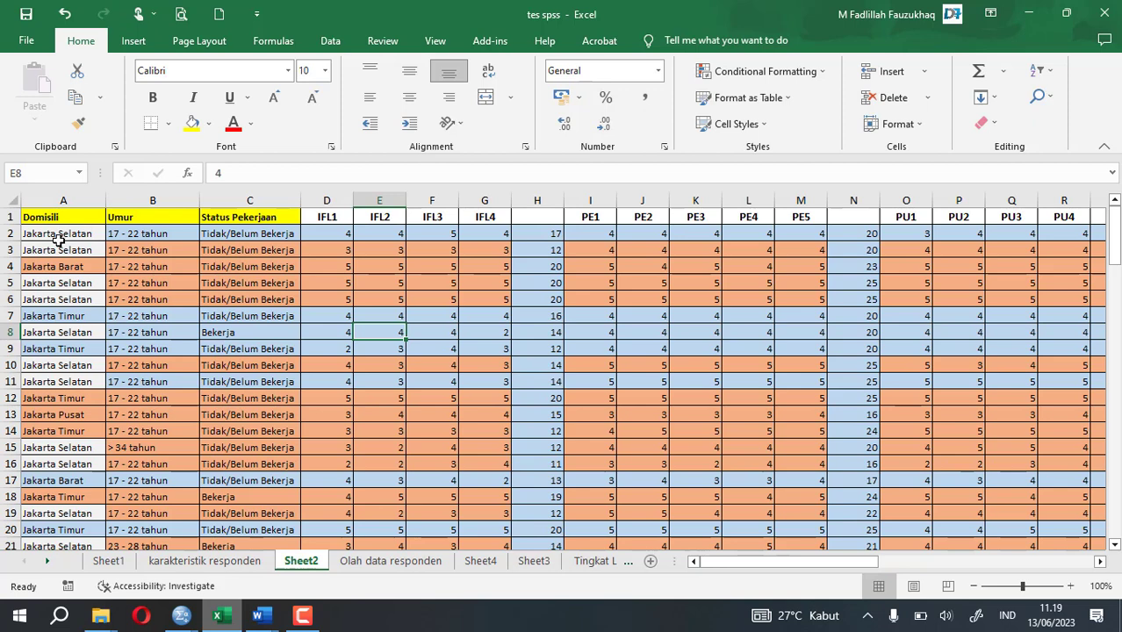
pyautogui.click(334, 230)
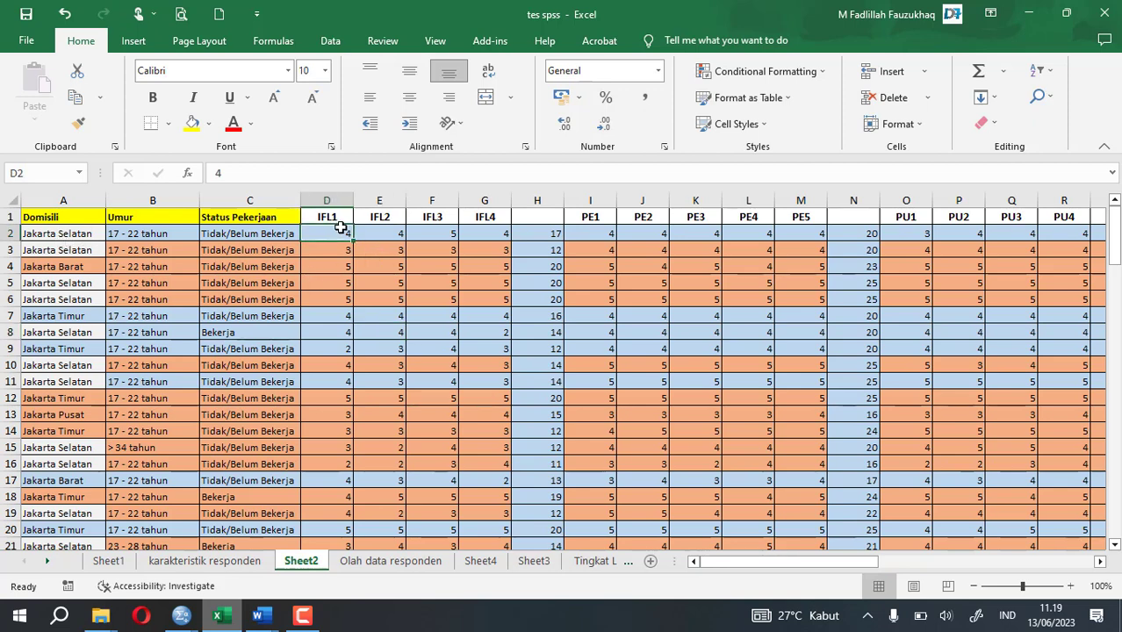
pyautogui.click(390, 237)
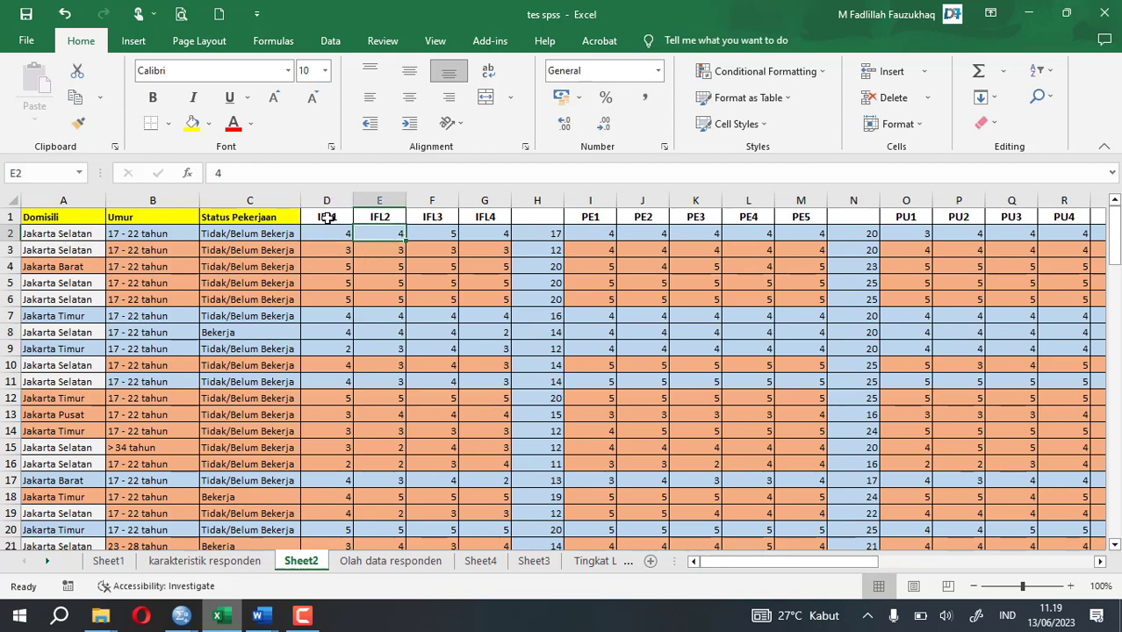
pyautogui.moveTo(326, 218); pyautogui.dragTo(412, 223)
pyautogui.click(380, 315)
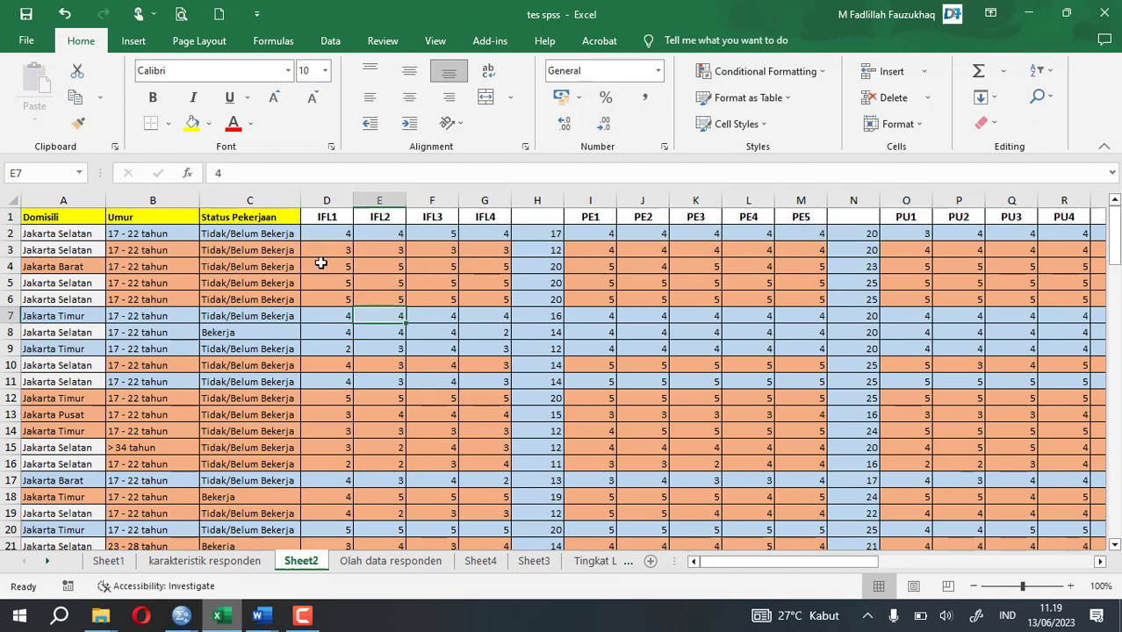
# Enter the header TOTAL in cell H1, above the row sums of the IFL items.
pyautogui.click(548, 215)
pyautogui.click(436, 172)
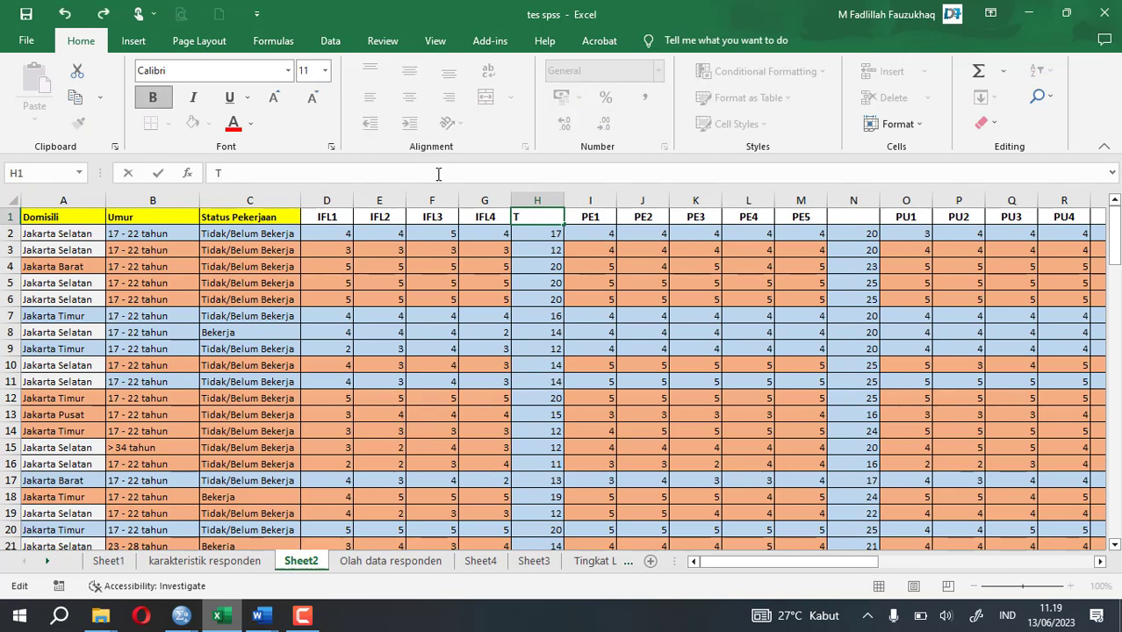
pyautogui.write('TOTAL')
pyautogui.click(739, 300)
# Copy the TOTAL header from H1 into the empty sum-column headers N1, T1 and Z1.
pyautogui.click(531, 219)
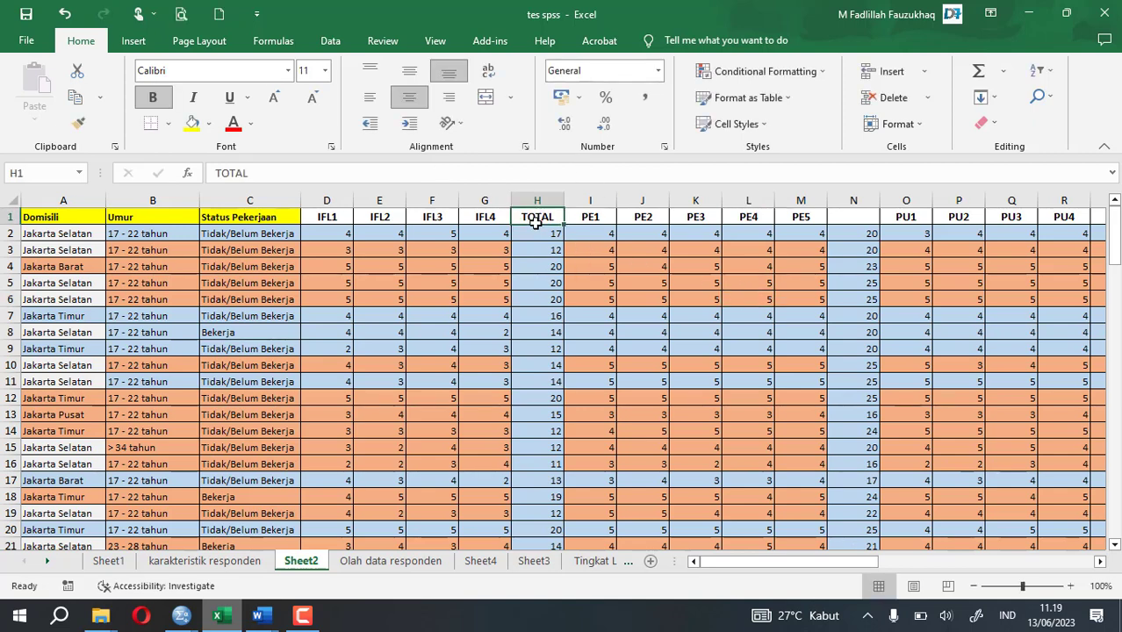
pyautogui.hotkey('ctrl', 'c')
pyautogui.click(851, 220)
pyautogui.hotkey('ctrl', 'v')
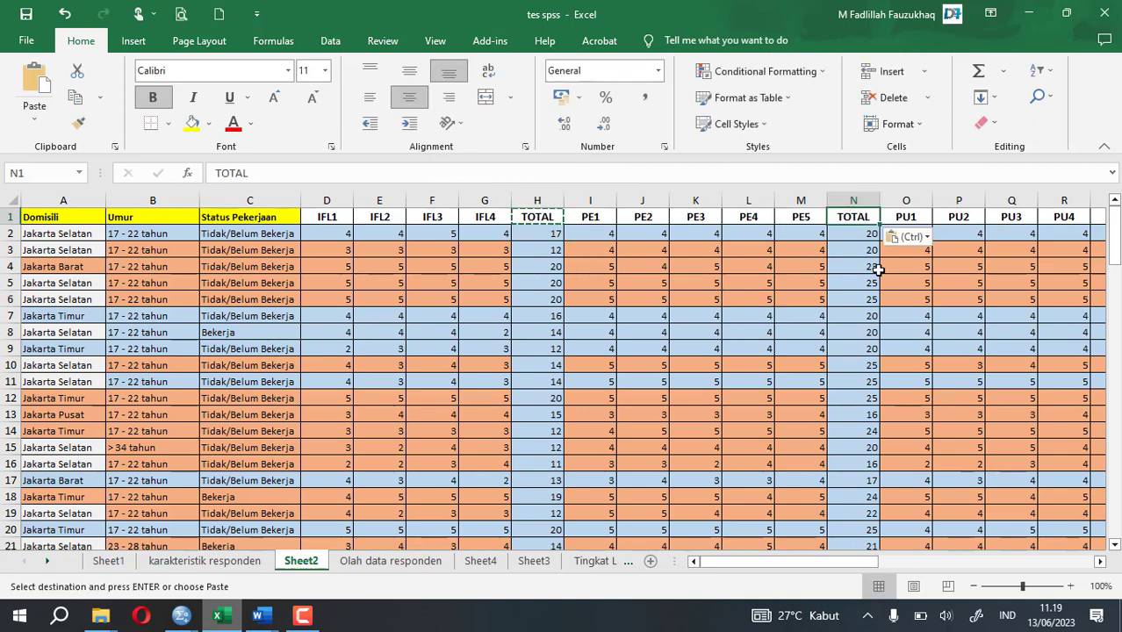
pyautogui.moveTo(865, 562); pyautogui.dragTo(948, 562)
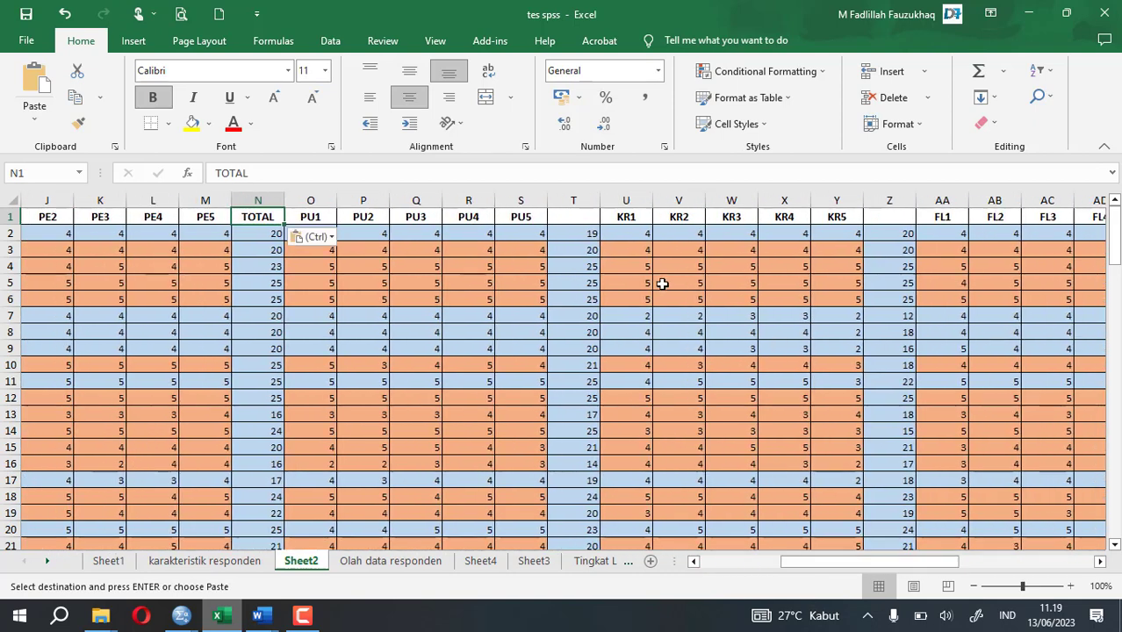
pyautogui.click(577, 219)
pyautogui.hotkey('ctrl', 'v')
pyautogui.click(884, 220)
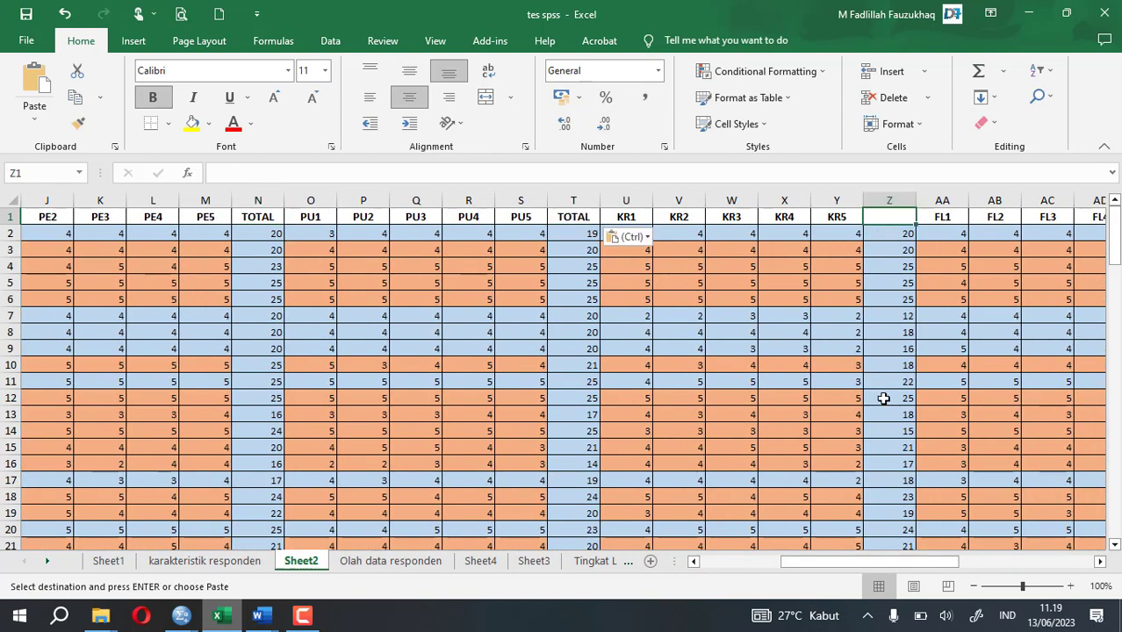
pyautogui.hotkey('ctrl', 'v')
# Paste the TOTAL header into the remaining empty sum-column headers AF1, AL1 and AR1.
pyautogui.moveTo(793, 562); pyautogui.dragTo(913, 563)
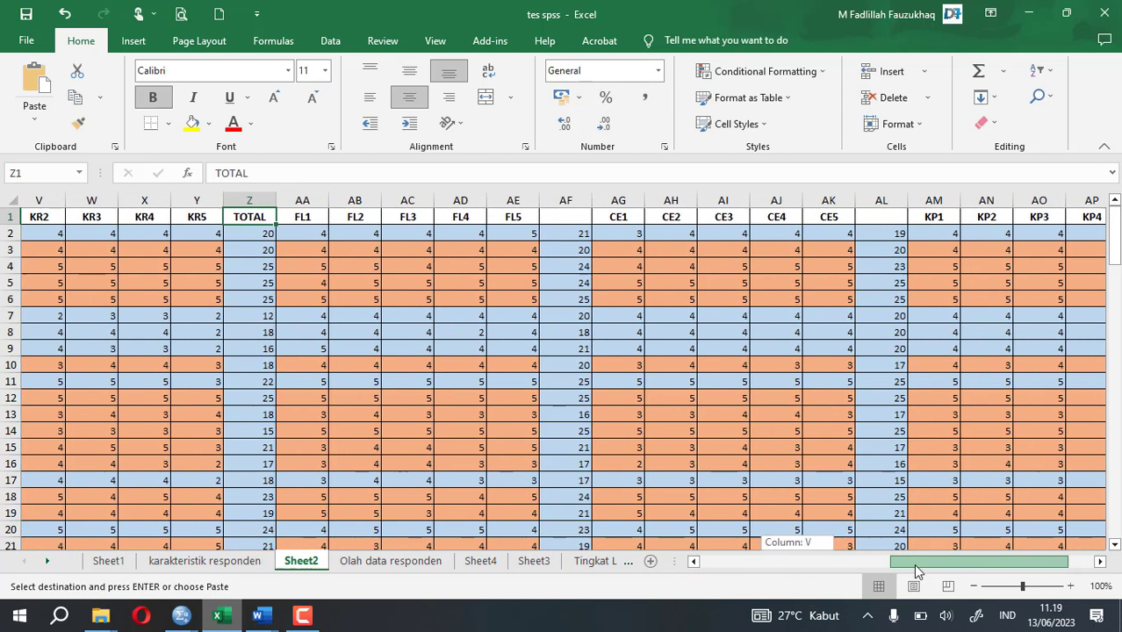
pyautogui.click(525, 233)
pyautogui.press('ctrl')
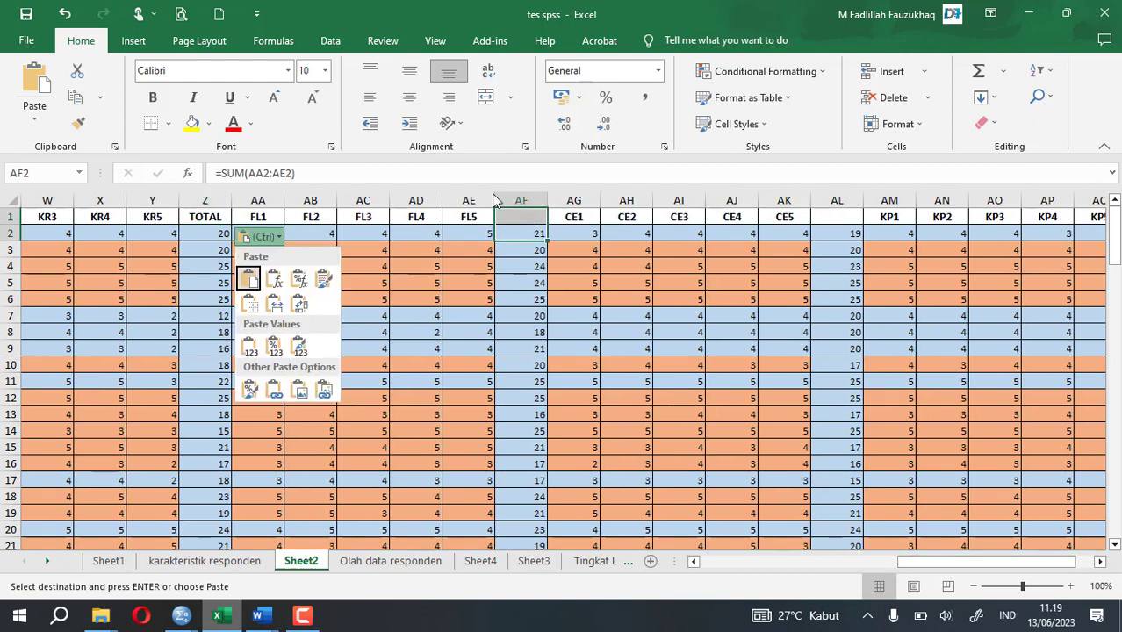
pyautogui.press('Escape')
pyautogui.click(516, 216)
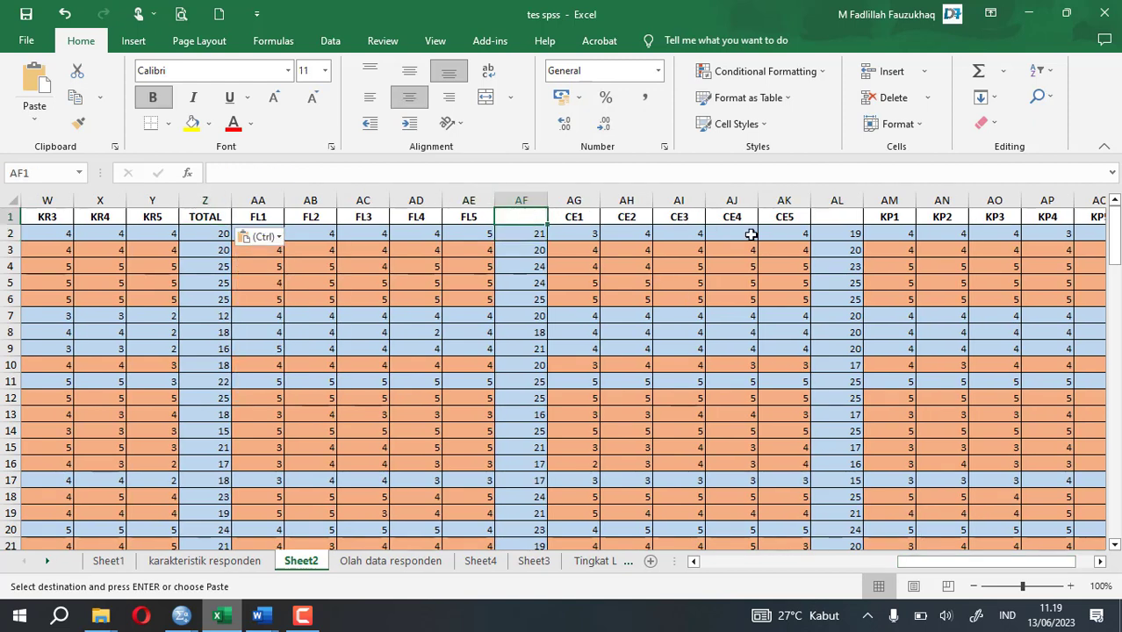
pyautogui.hotkey('ctrl', 'v')
pyautogui.click(836, 216)
pyautogui.hotkey('ctrl', 'v')
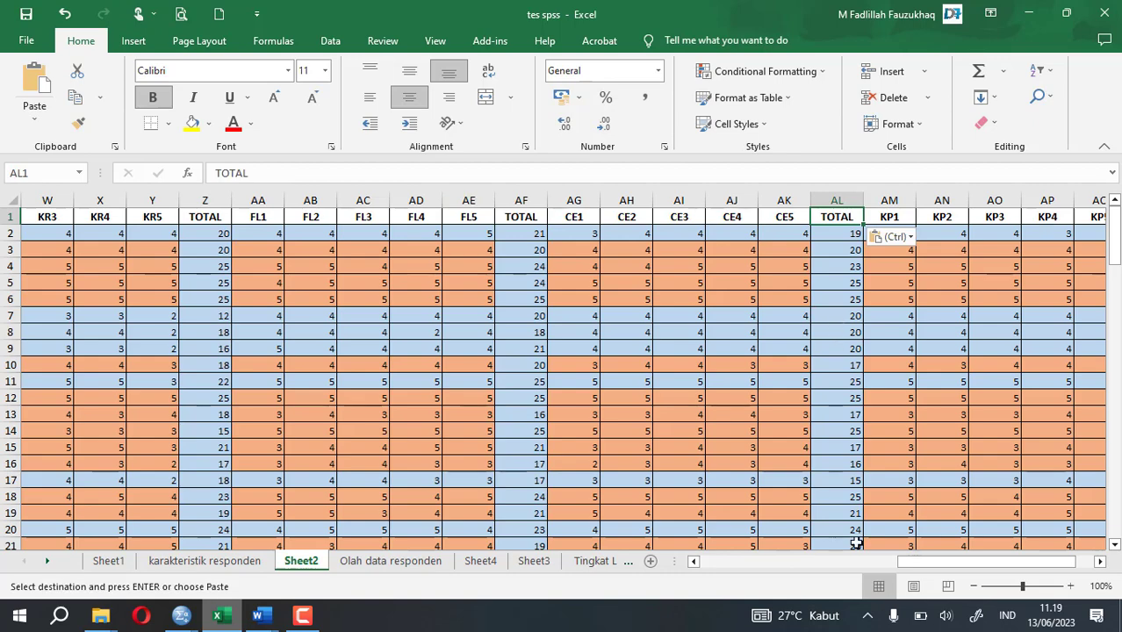
pyautogui.moveTo(965, 562); pyautogui.dragTo(724, 566)
pyautogui.click(1050, 217)
pyautogui.hotkey('ctrl', 'v')
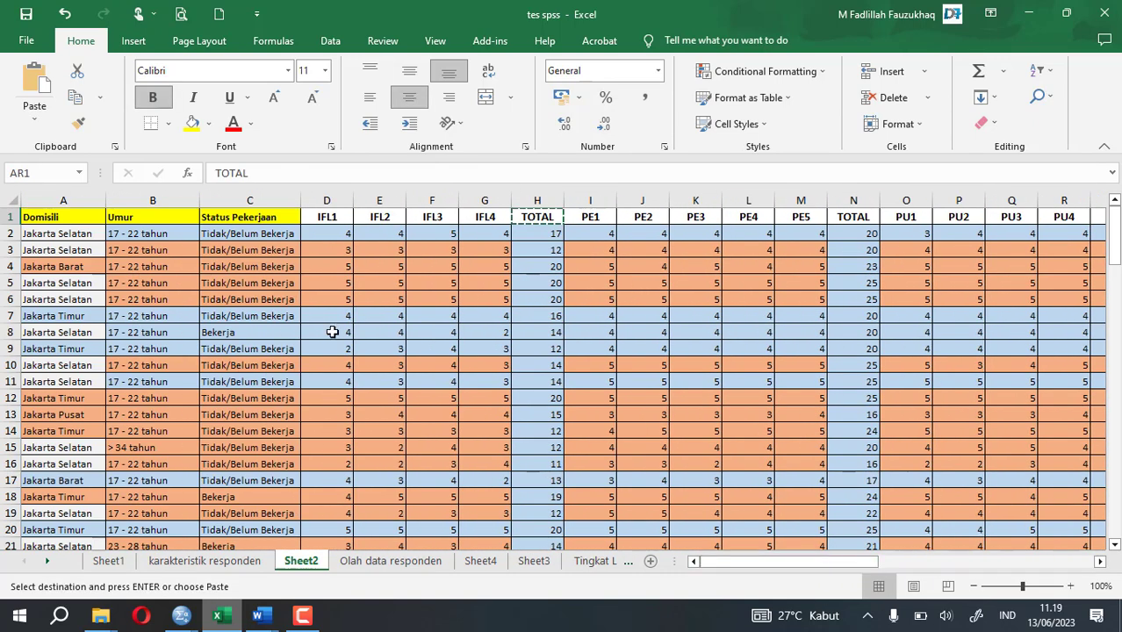
# Review the IFL and TOTAL columns, clear the copy selection, and bring up the empty Untitled2 dataset in SPSS Statistics.
pyautogui.click(323, 266)
pyautogui.moveTo(338, 216); pyautogui.dragTo(514, 220)
pyautogui.click(535, 312)
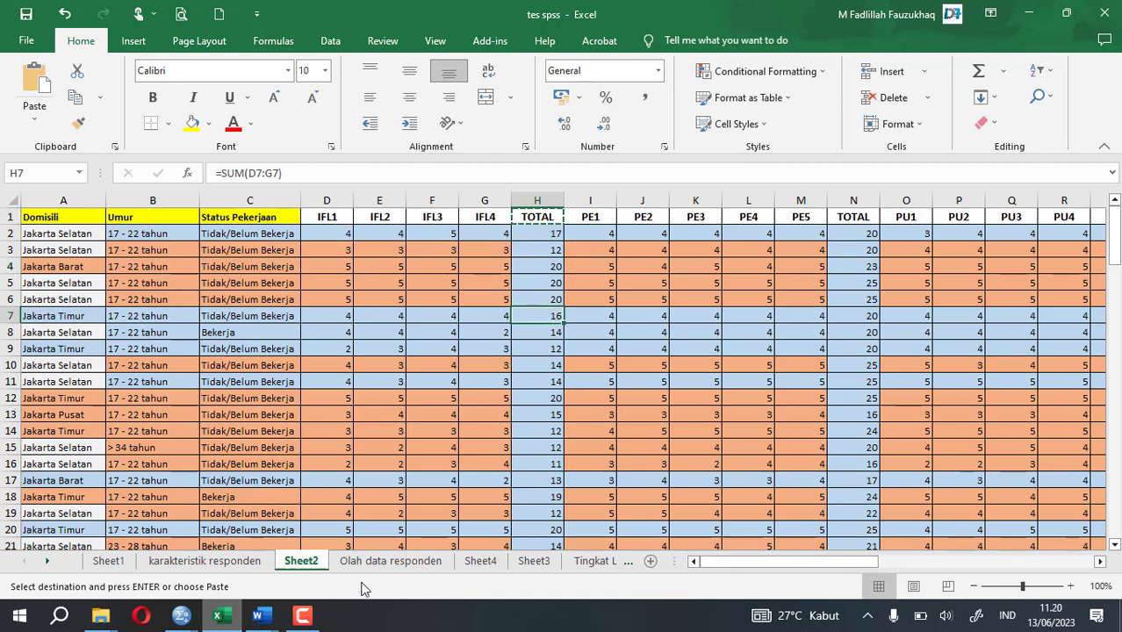
pyautogui.press('Escape')
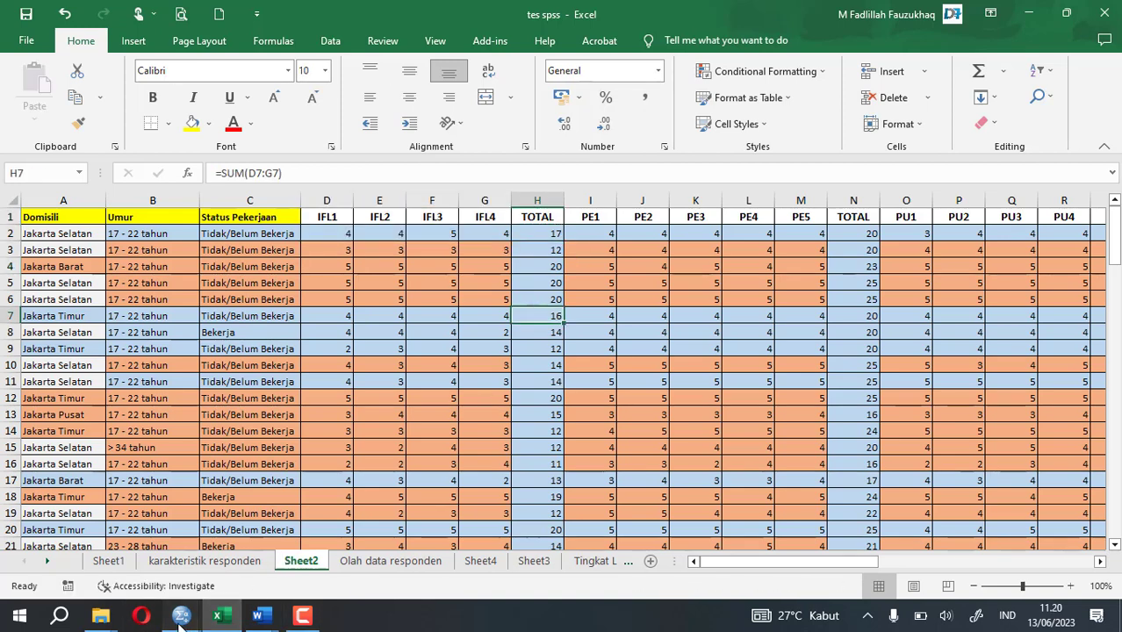
pyautogui.click(180, 616)
pyautogui.click(260, 576)
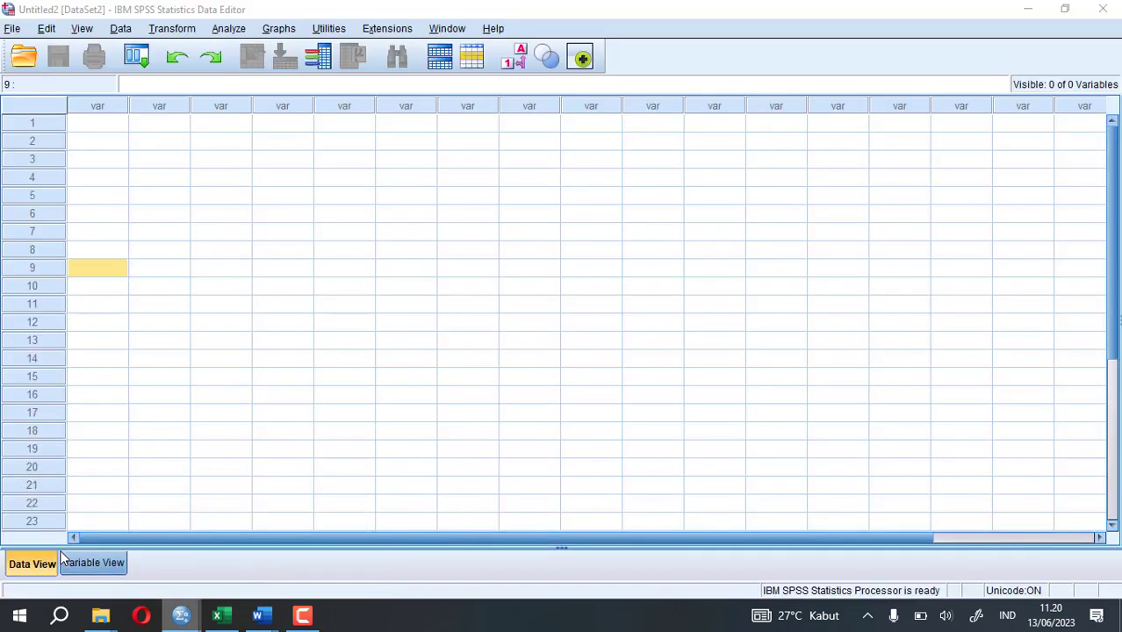
# Switch back to Excel and copy the IFL1 to TOTAL data without headers, range D2:H101.
pyautogui.hotkey('alt', 'Tab')
pyautogui.click(337, 234)
pyautogui.moveTo(333, 233); pyautogui.dragTo(545, 267)
pyautogui.click(380, 250)
pyautogui.moveTo(331, 233); pyautogui.dragTo(544, 520)
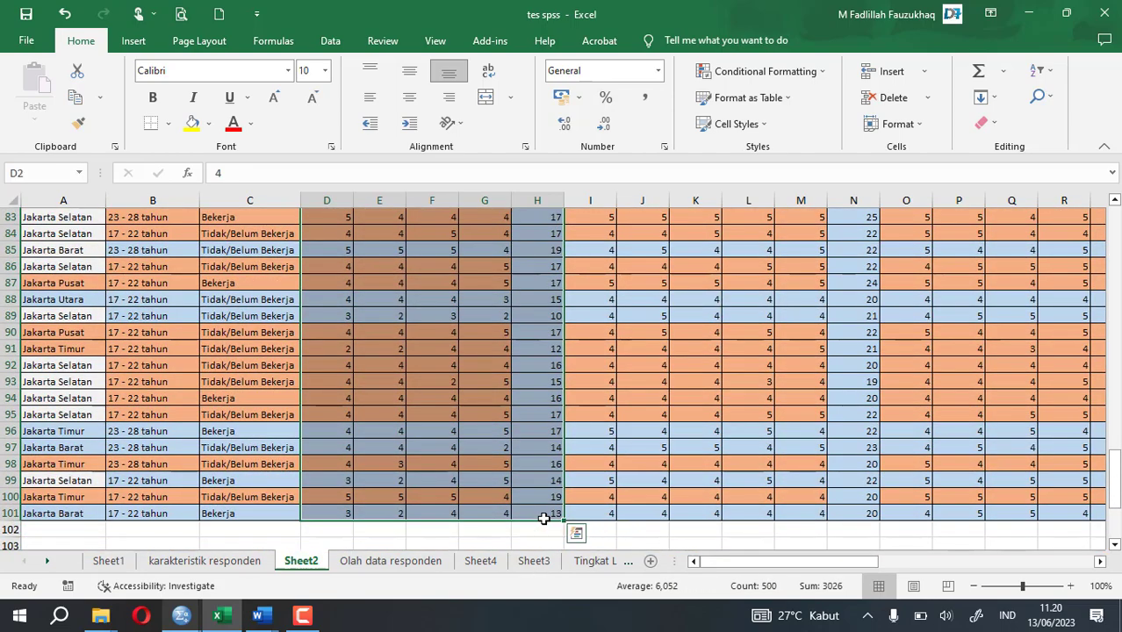
pyautogui.hotkey('ctrl', 'c')
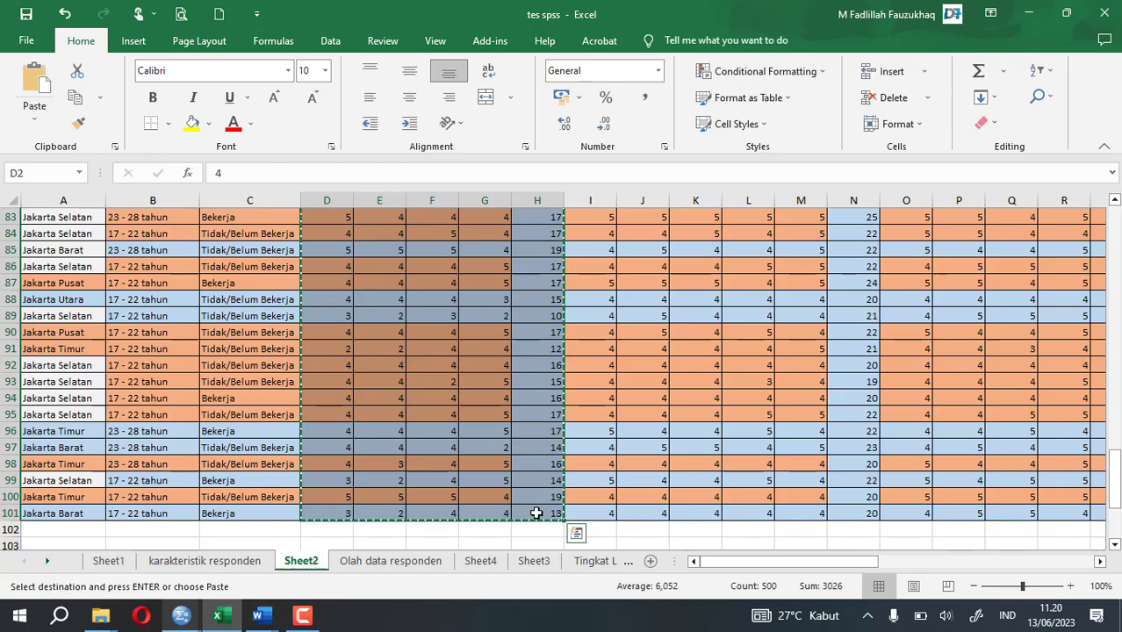
# Switch to SPSS Statistics and paste the copied values into the empty dataset, starting at row 1 of the first column.
pyautogui.hotkey('alt', 'Tab')
pyautogui.click(106, 121)
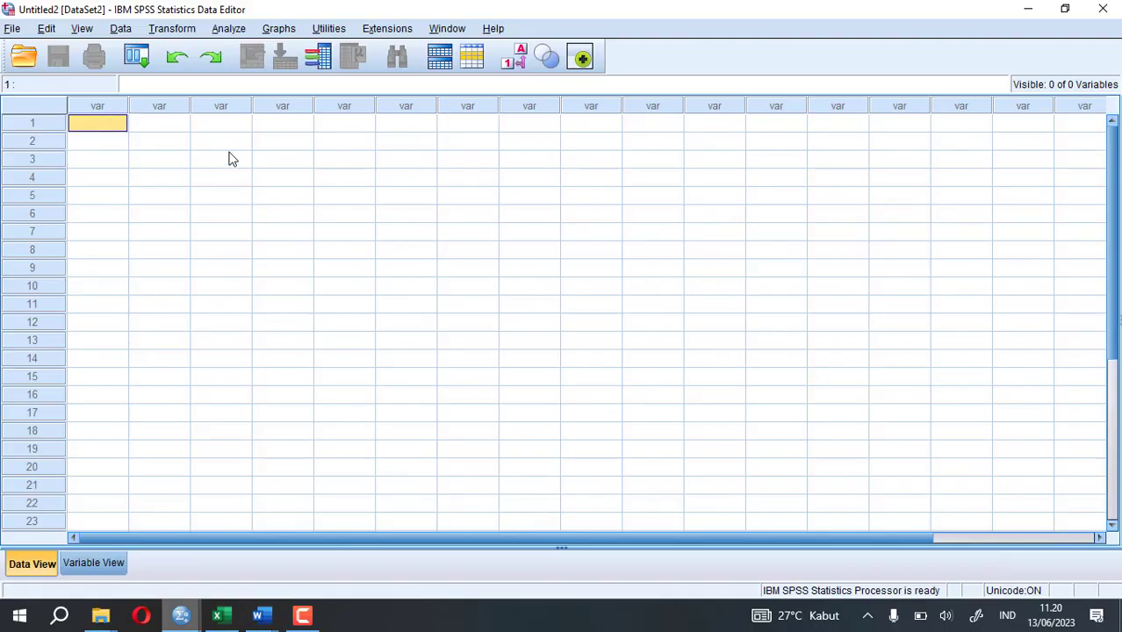
pyautogui.rightClick(108, 136)
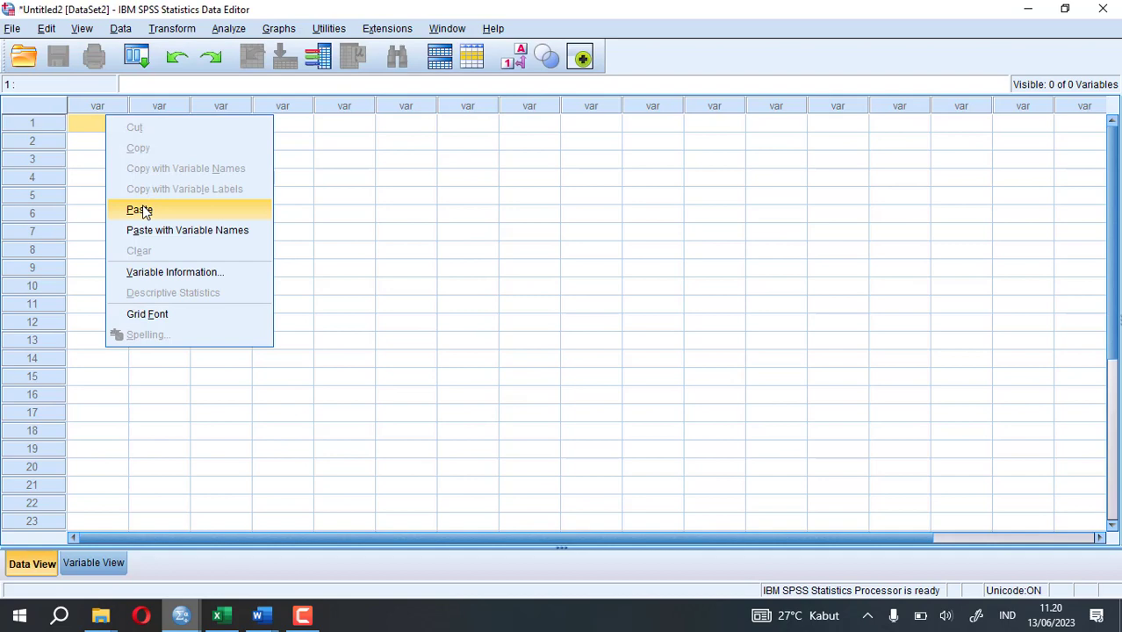
pyautogui.click(142, 210)
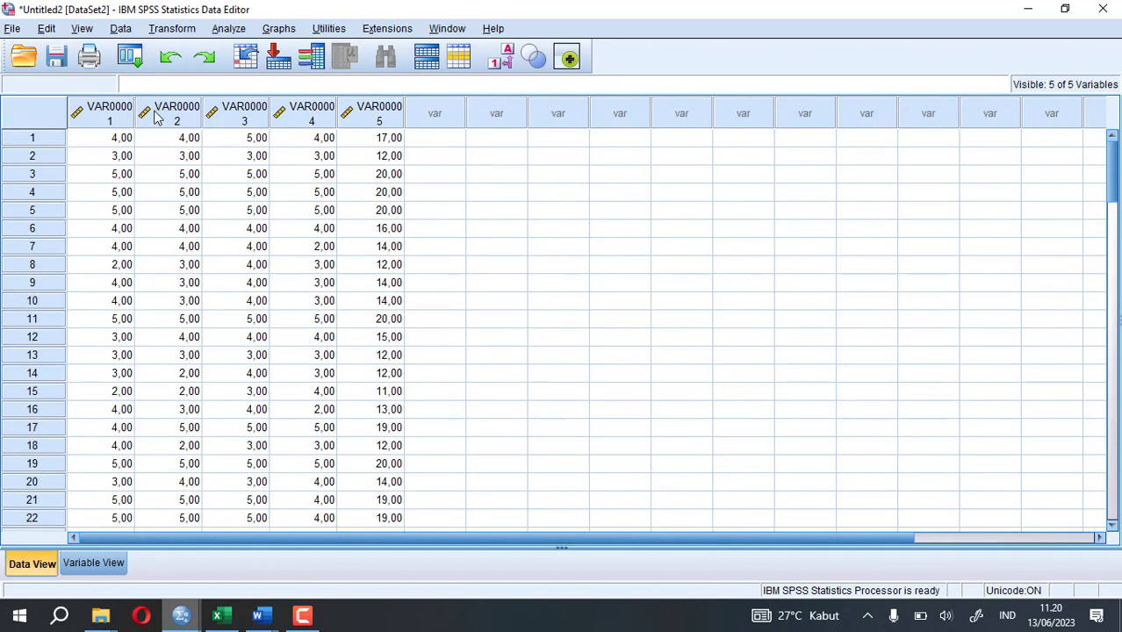
# Show the variable definitions and rename the first two variables IFL1 and IFL2.
pyautogui.click(75, 563)
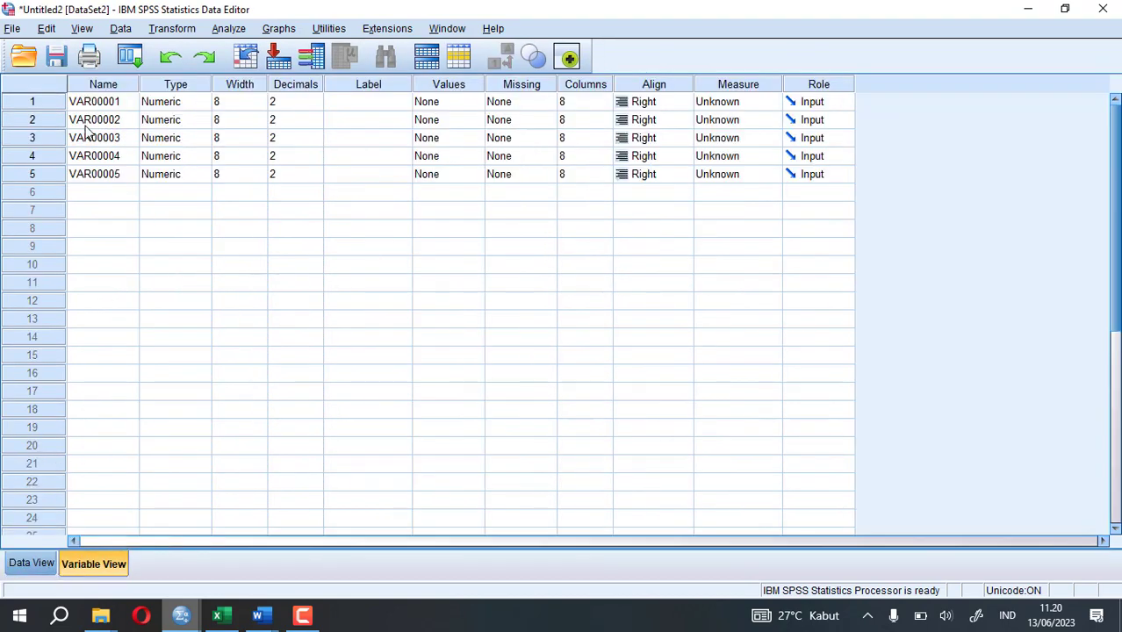
pyautogui.click(124, 106)
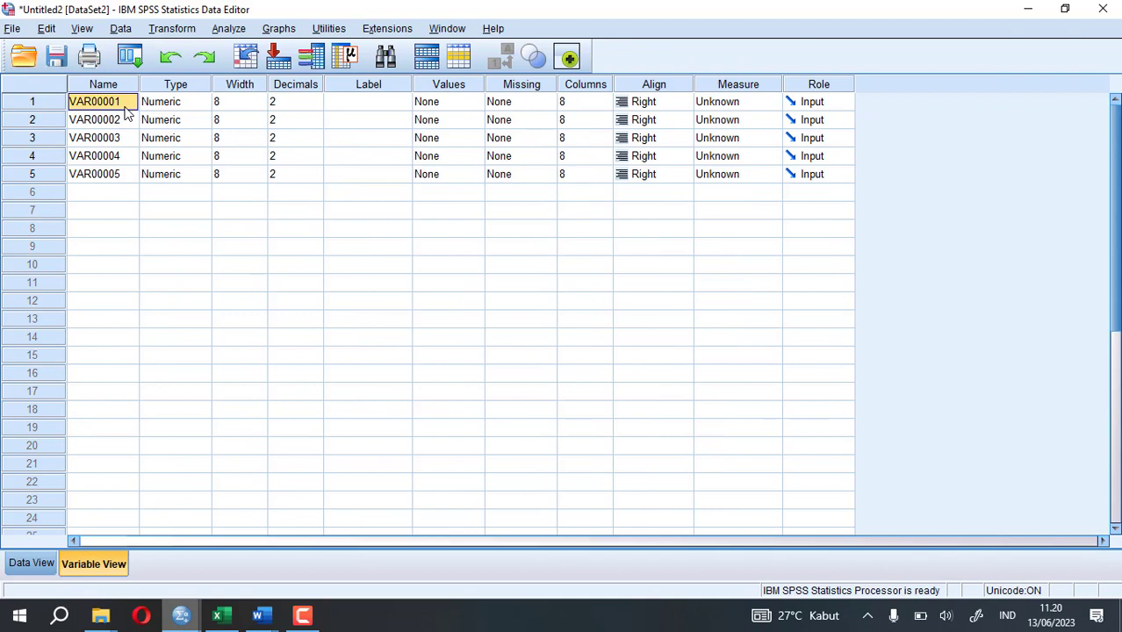
pyautogui.press('BackSpace')
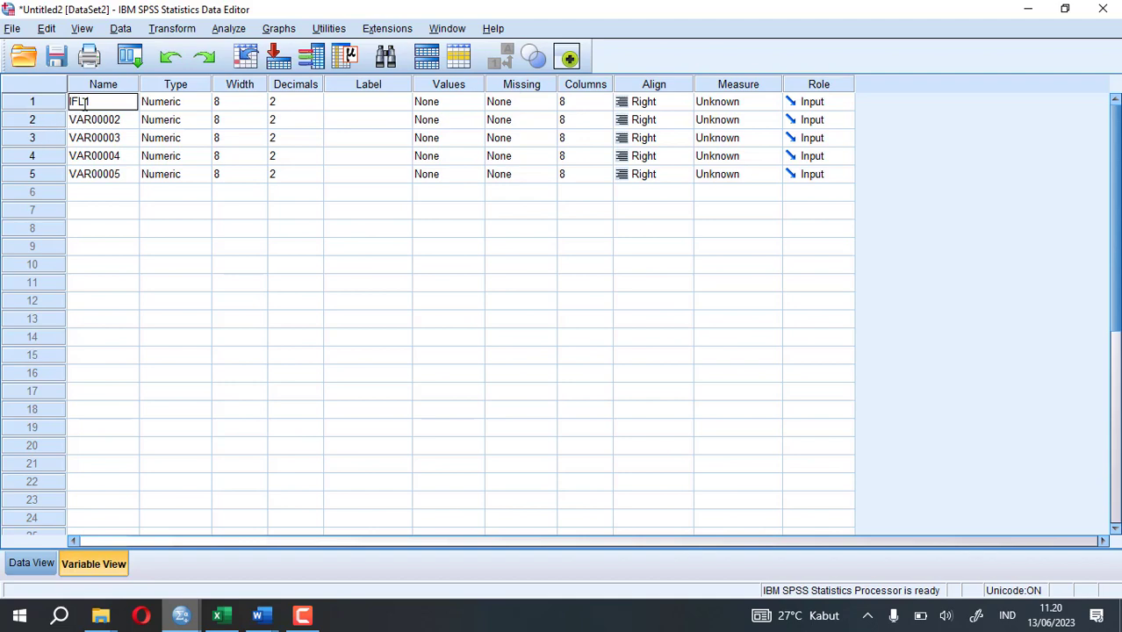
pyautogui.press('Return')
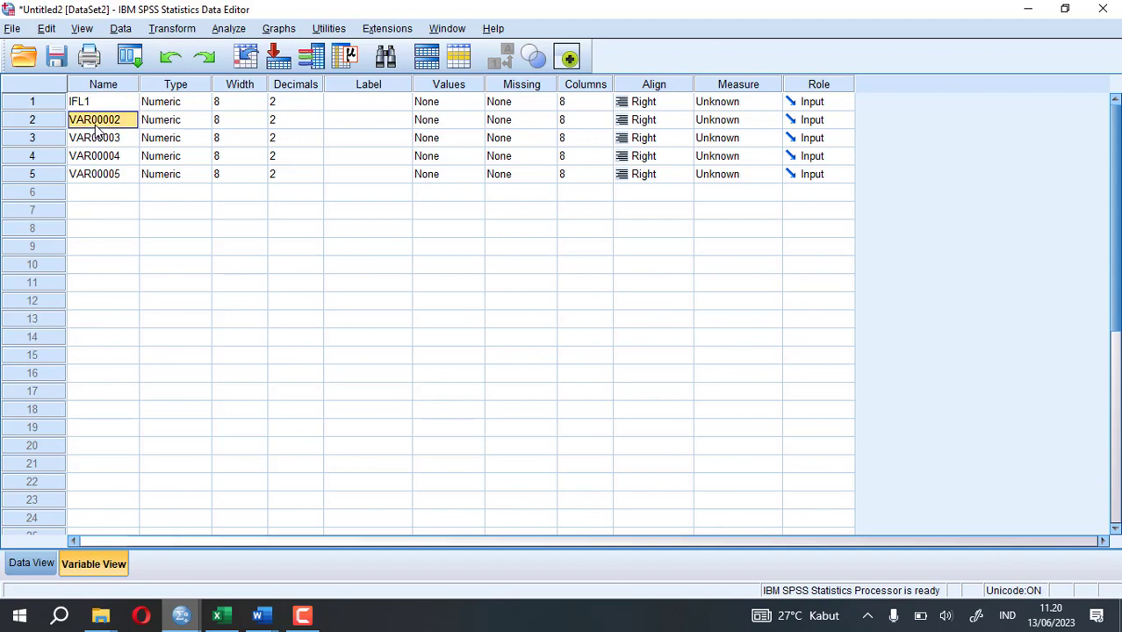
pyautogui.write('I')
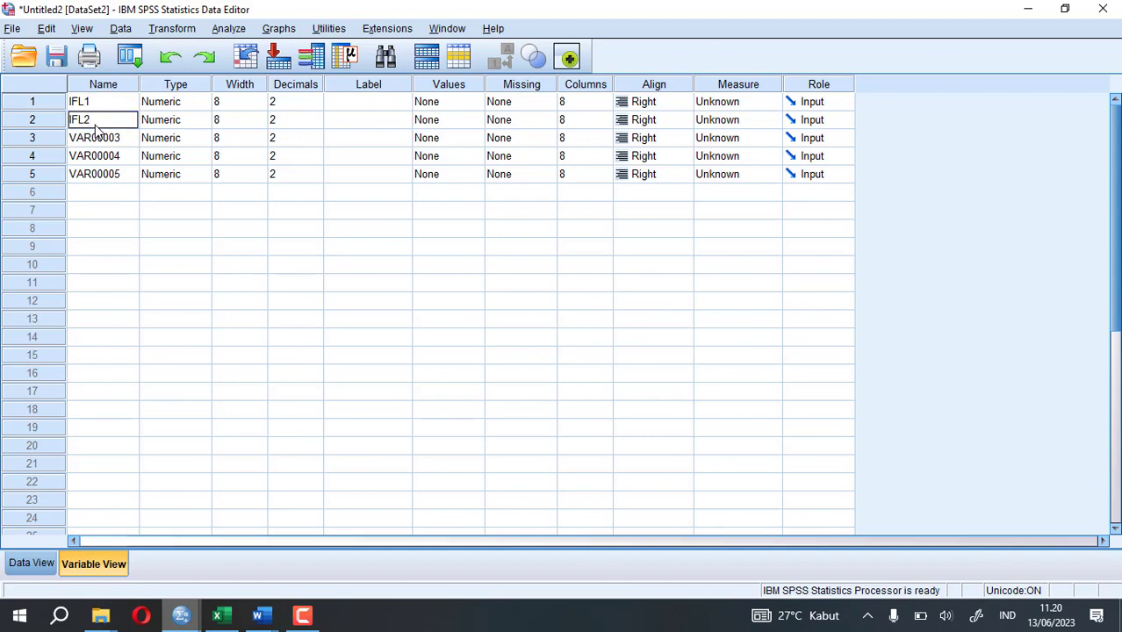
pyautogui.write('FL2')
# Rename the third, fourth and fifth variables IFL3, IFL4 and TOTAL.
pyautogui.click(127, 141)
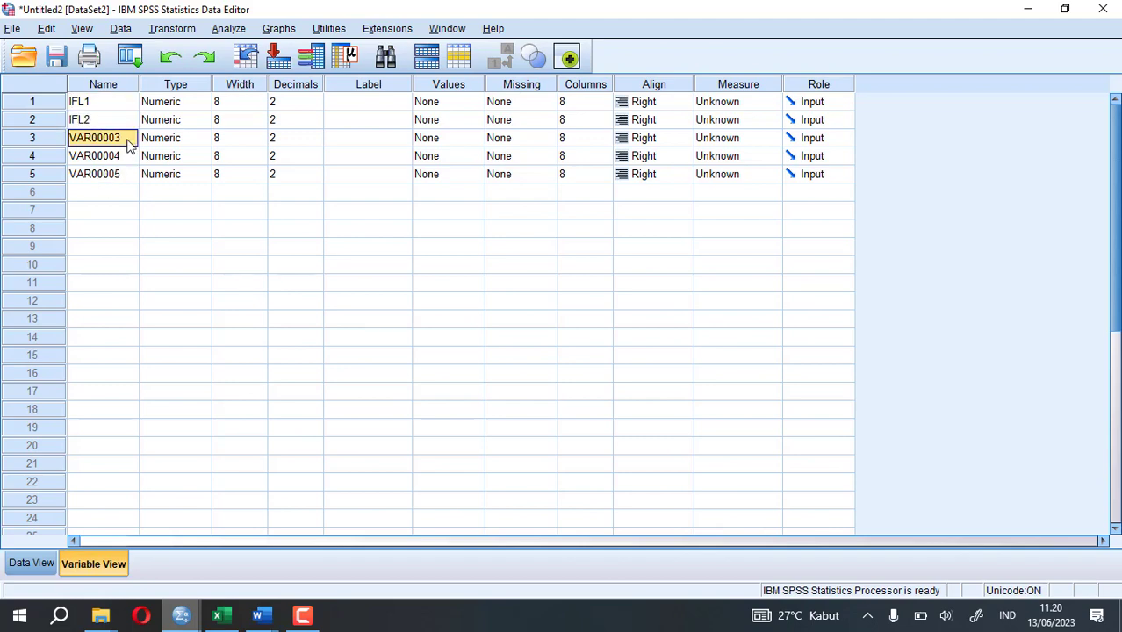
pyautogui.write('IFL3')
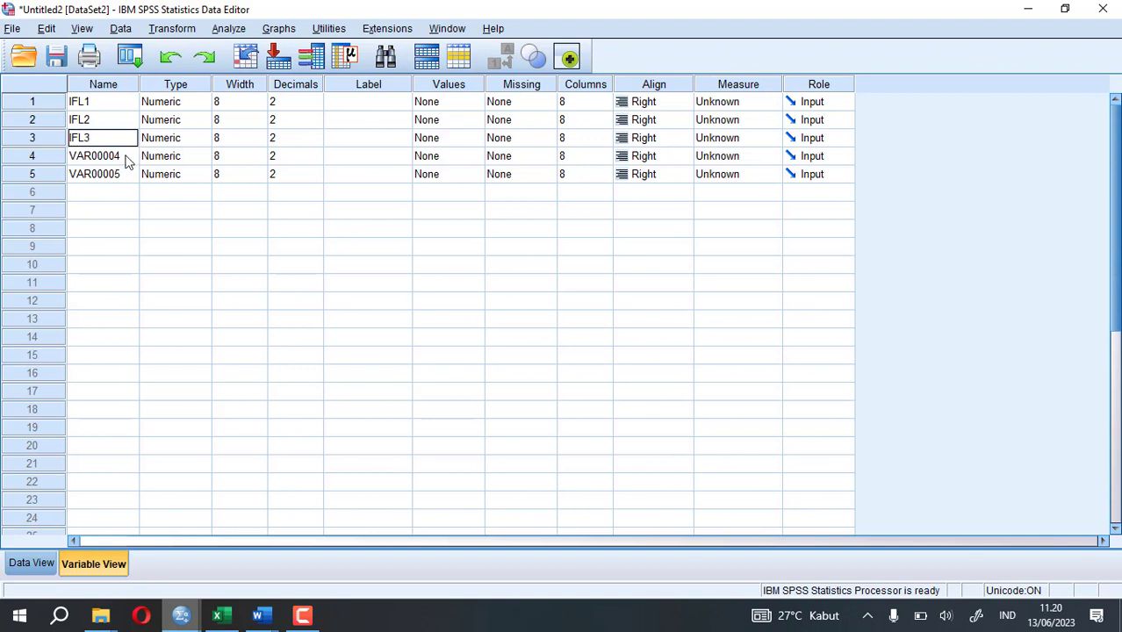
pyautogui.click(127, 163)
pyautogui.write('IFL4')
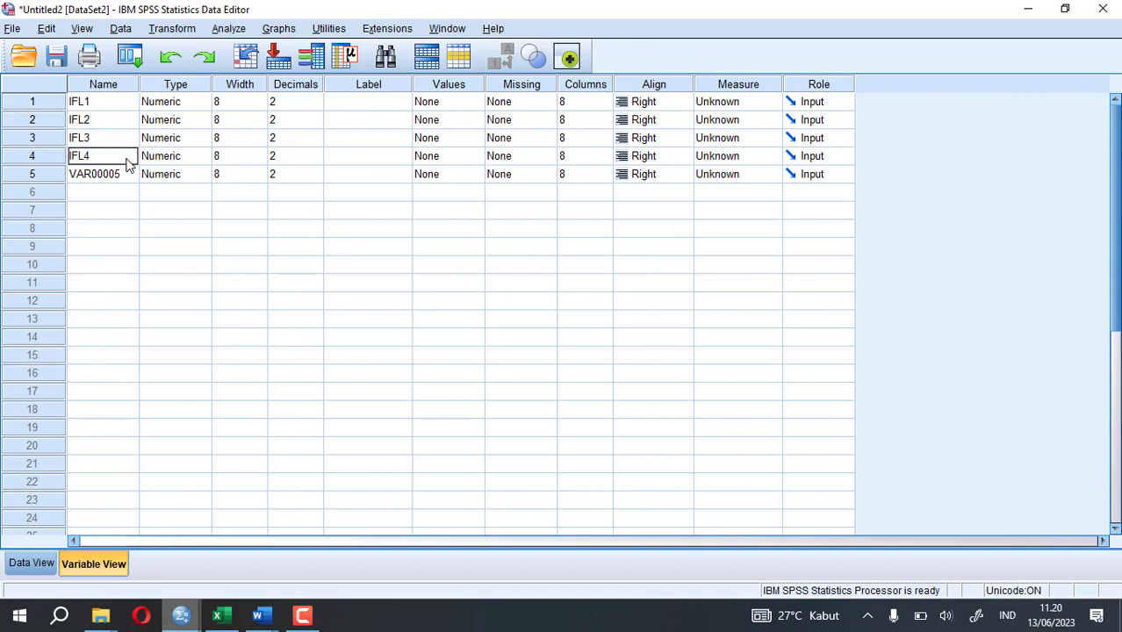
pyautogui.click(98, 174)
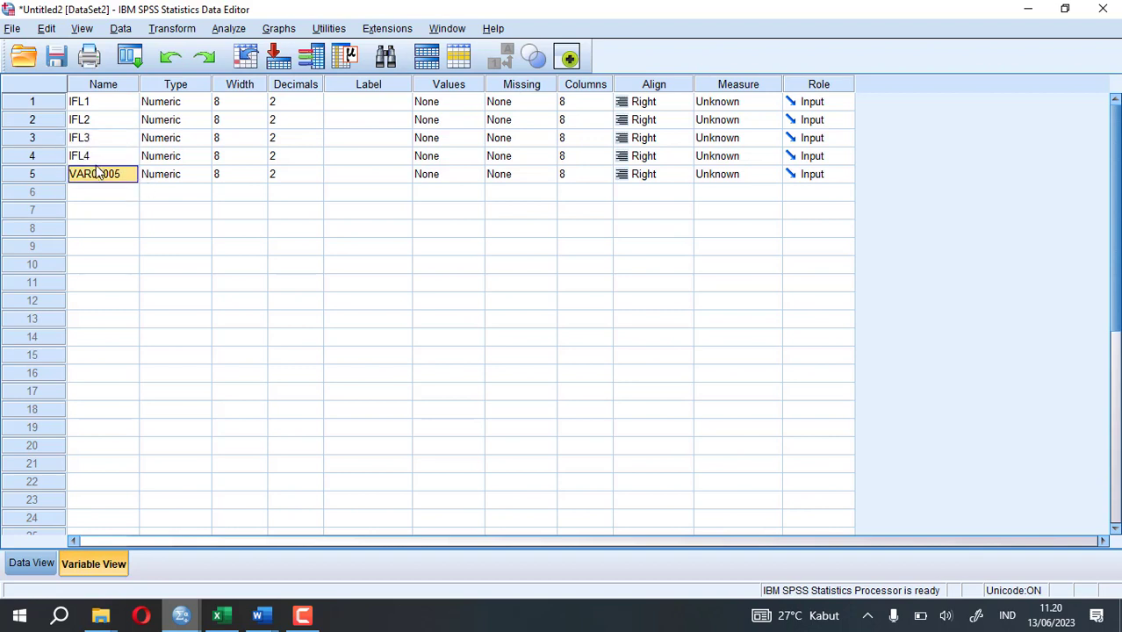
pyautogui.write('TOTAL')
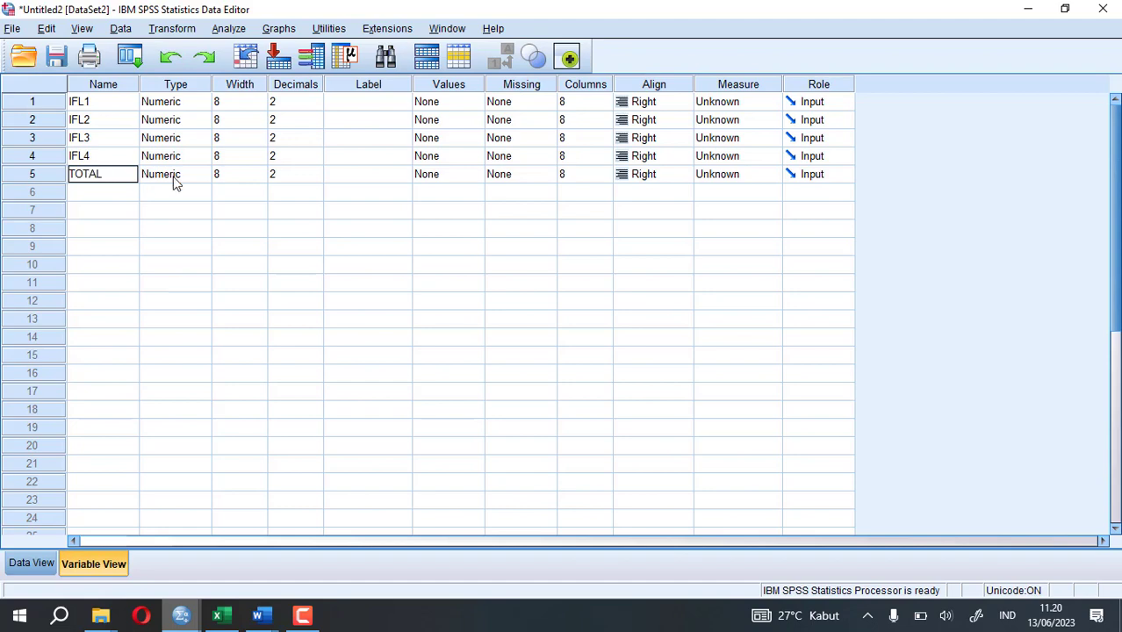
# Set the decimals of variables IFL1 and IFL2 to 0.
pyautogui.click(288, 102)
pyautogui.write('0')
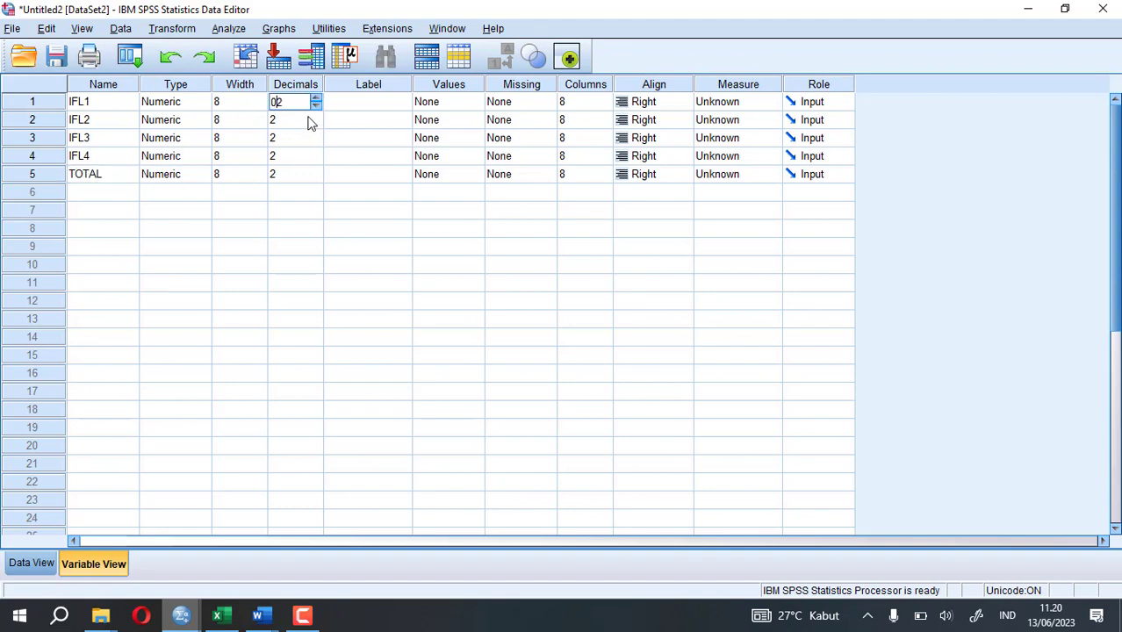
pyautogui.press('BackSpace')
pyautogui.press('Delete')
pyautogui.write('0')
pyautogui.click(293, 120)
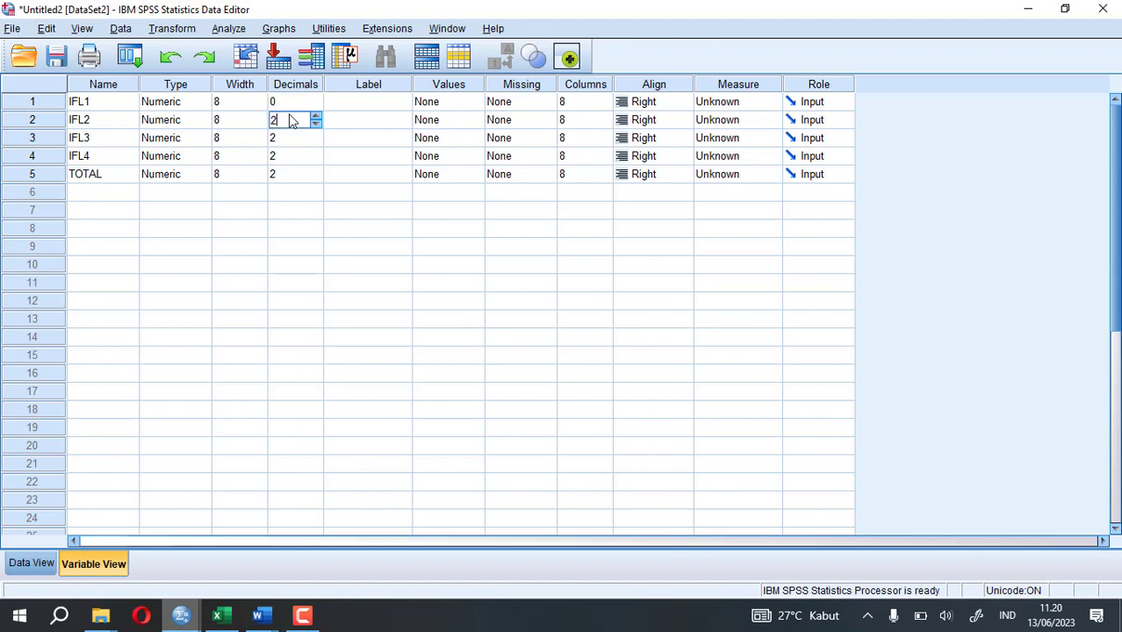
pyautogui.write('0')
# Set the decimals of variables IFL3, IFL4 and TOTAL to 0.
pyautogui.click(296, 141)
pyautogui.click(296, 153)
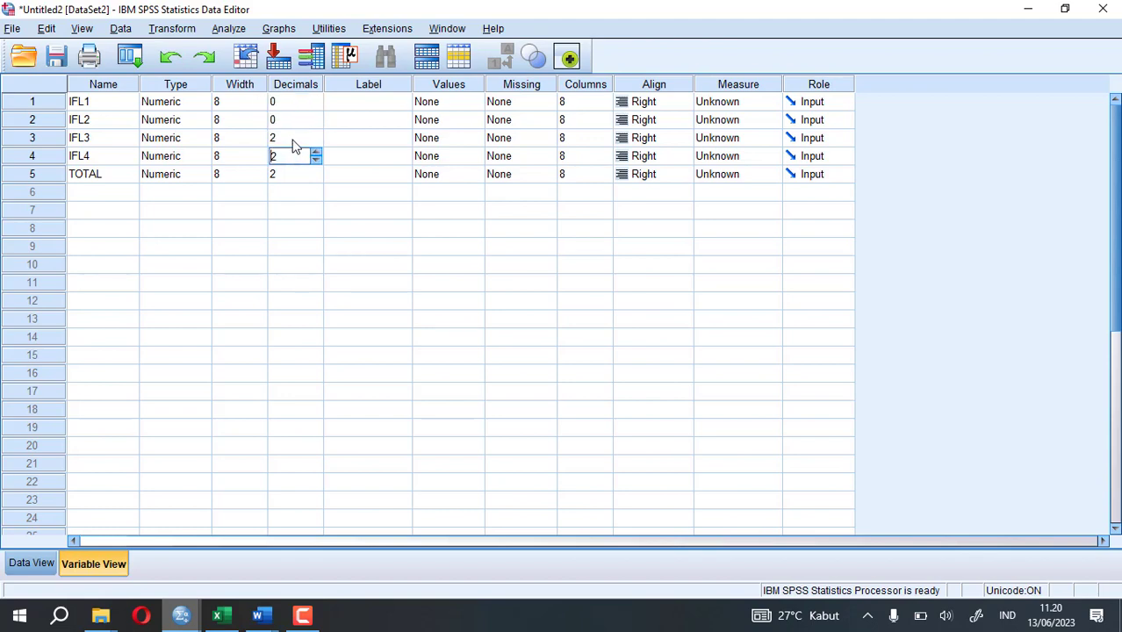
pyautogui.click(291, 138)
pyautogui.write('00')
pyautogui.click(307, 156)
pyautogui.click(320, 180)
pyautogui.moveTo(302, 174); pyautogui.dragTo(230, 174)
pyautogui.write('0')
# Set the measurement level of all five variables, IFL1 to IFL4 and TOTAL, to Scale.
pyautogui.click(770, 110)
pyautogui.click(769, 116)
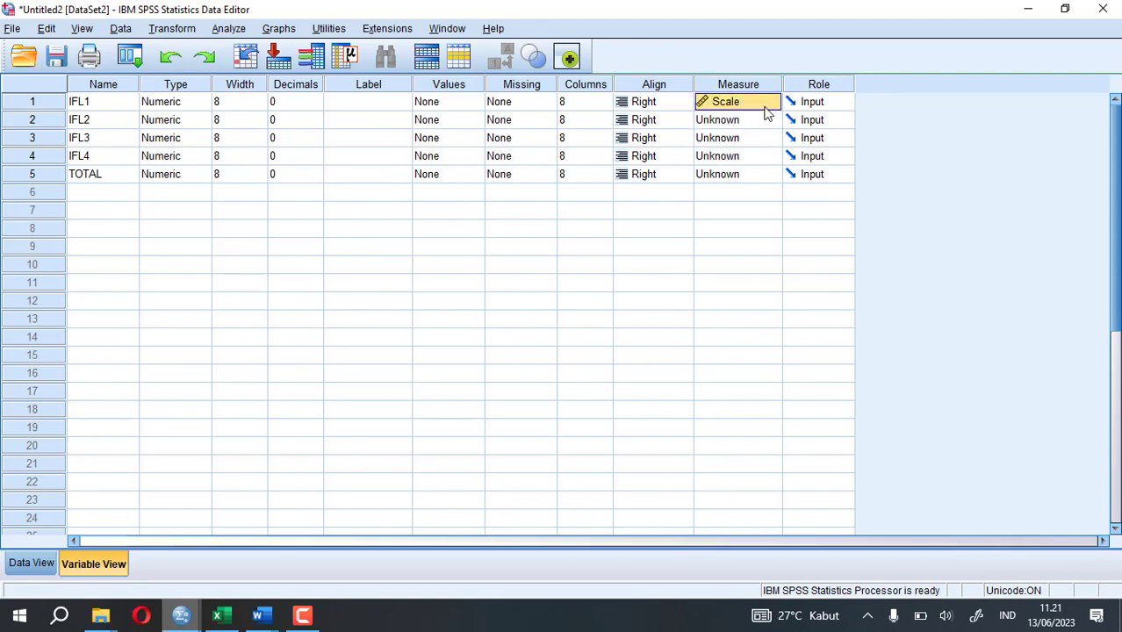
pyautogui.click(749, 120)
pyautogui.click(757, 139)
pyautogui.click(752, 152)
pyautogui.click(751, 141)
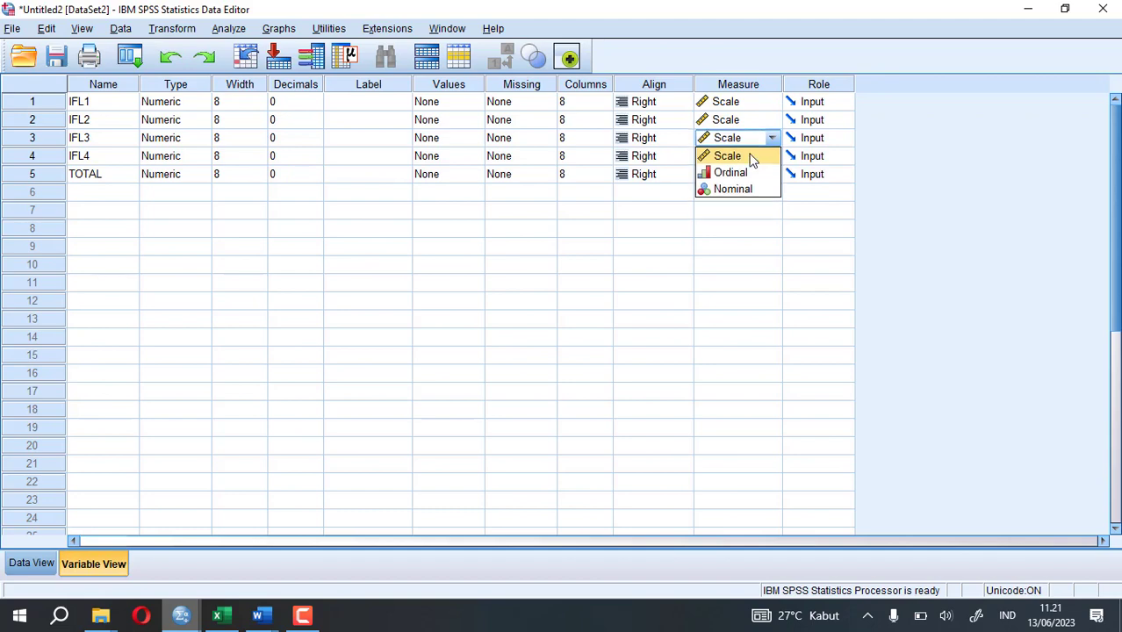
pyautogui.click(745, 232)
pyautogui.click(737, 175)
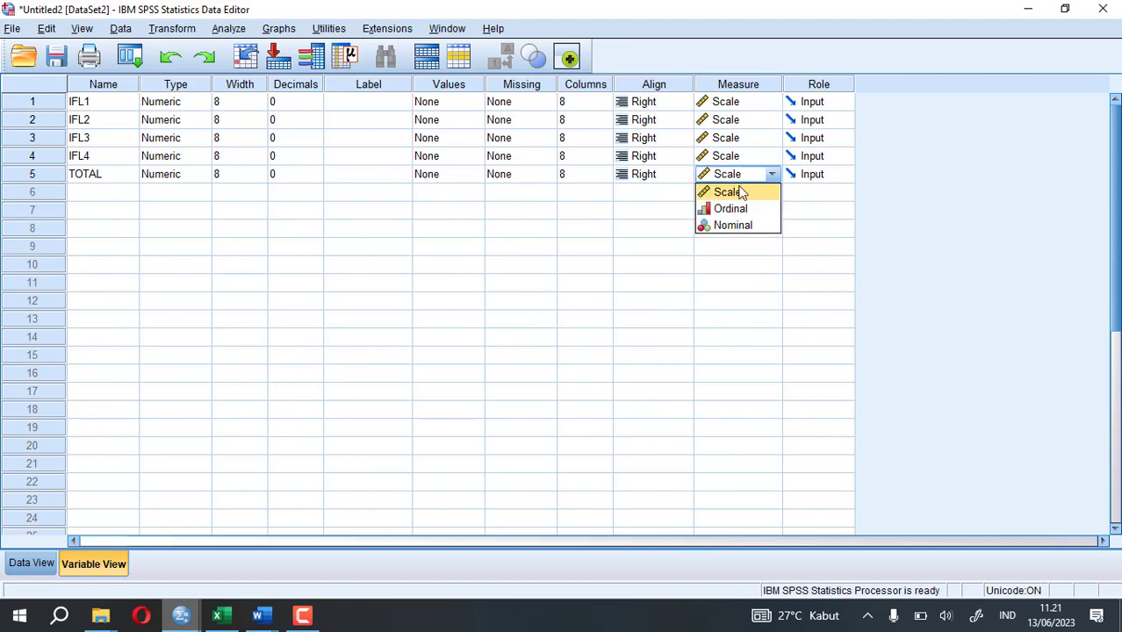
pyautogui.click(727, 190)
pyautogui.click(500, 244)
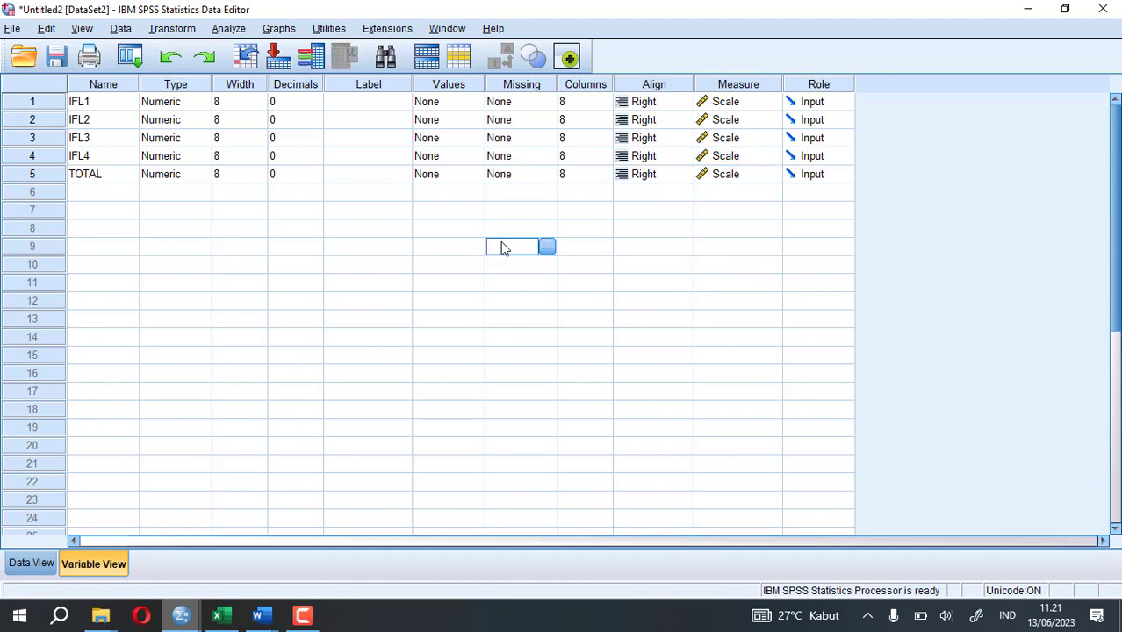
# Check the data rows against the variable definitions and return to the data rows.
pyautogui.click(31, 564)
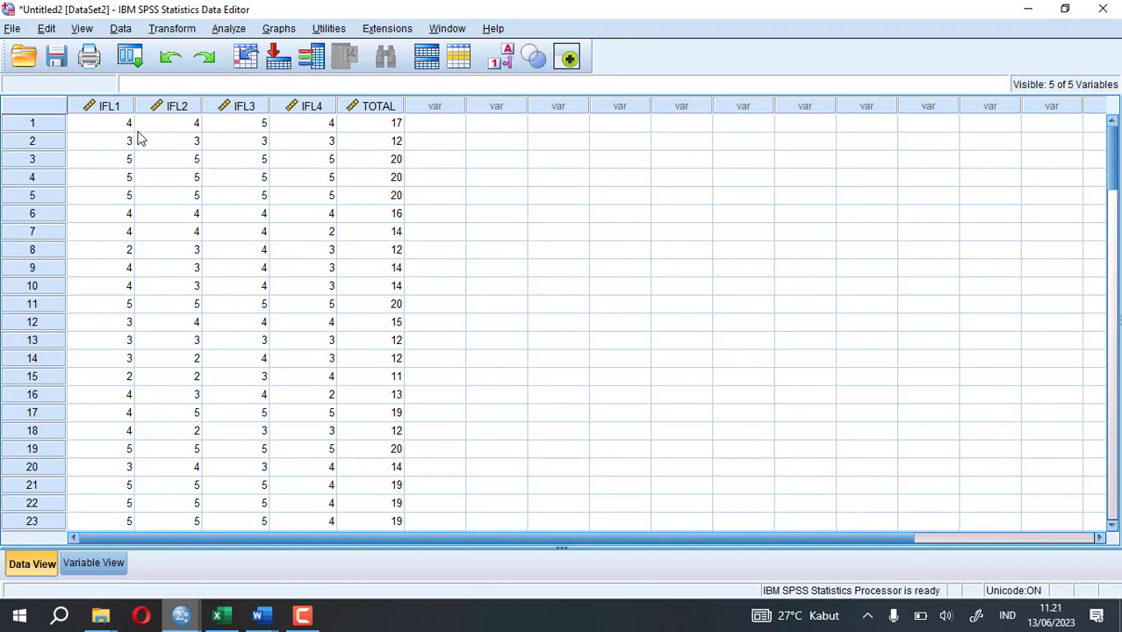
pyautogui.click(93, 563)
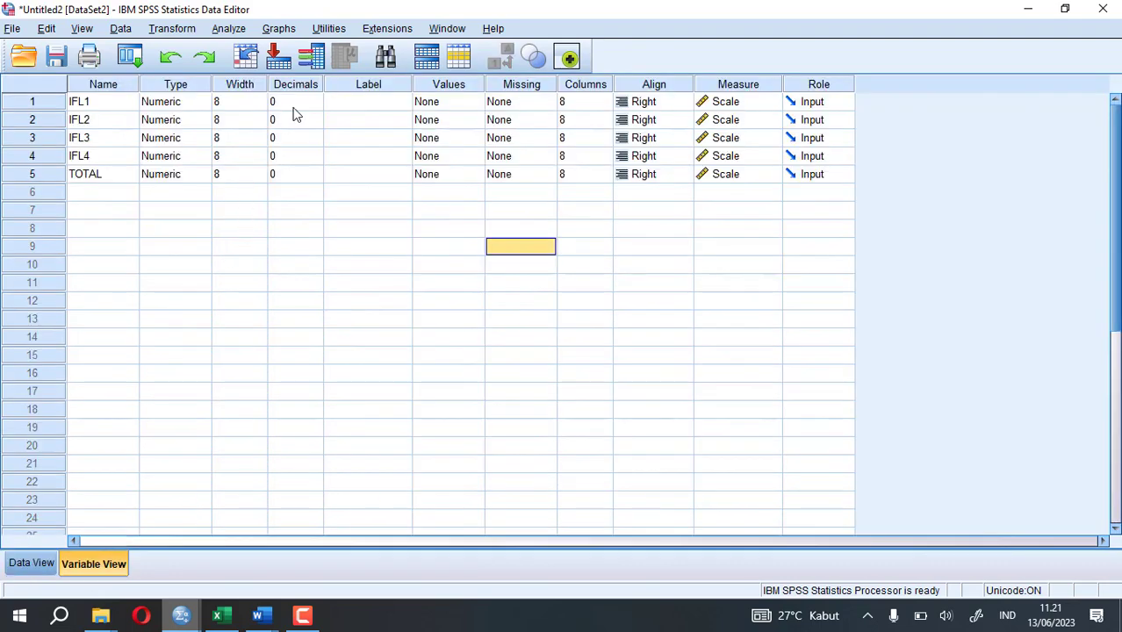
pyautogui.click(37, 566)
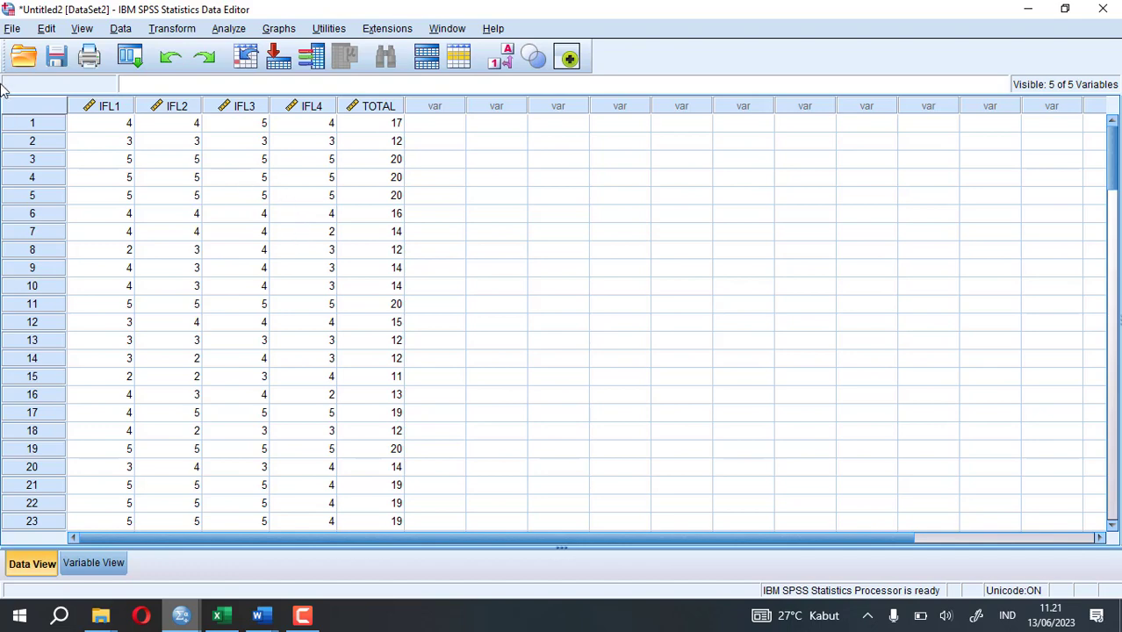
# Start a bivariate correlation and include IFL1, IFL2, IFL3, IFL4 and TOTAL as its variables.
pyautogui.click(232, 29)
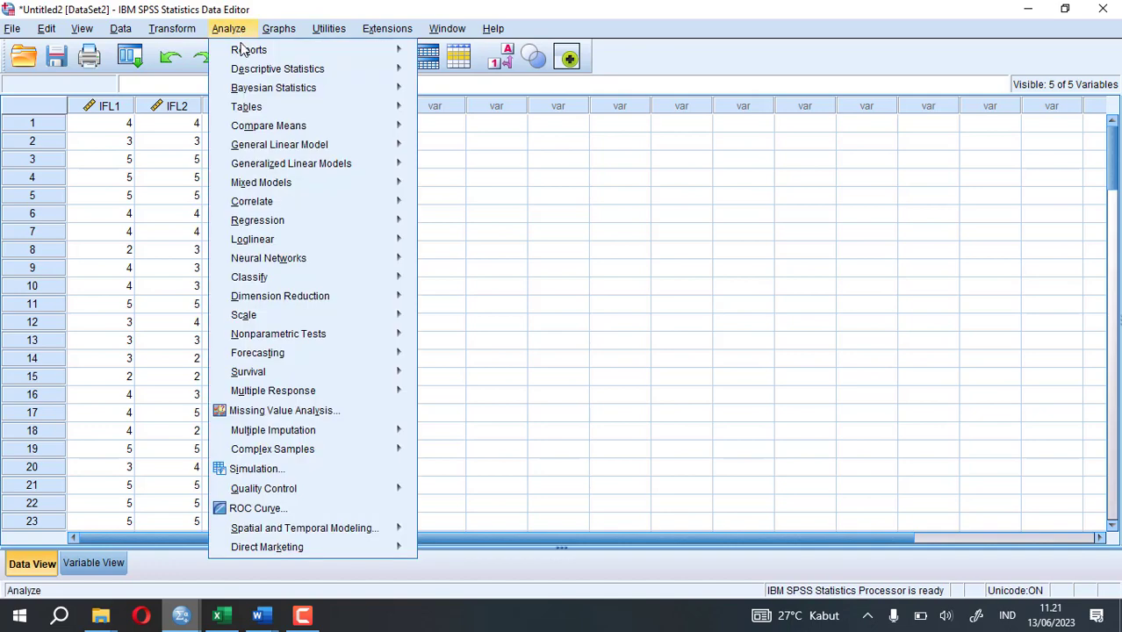
pyautogui.moveTo(403, 202)
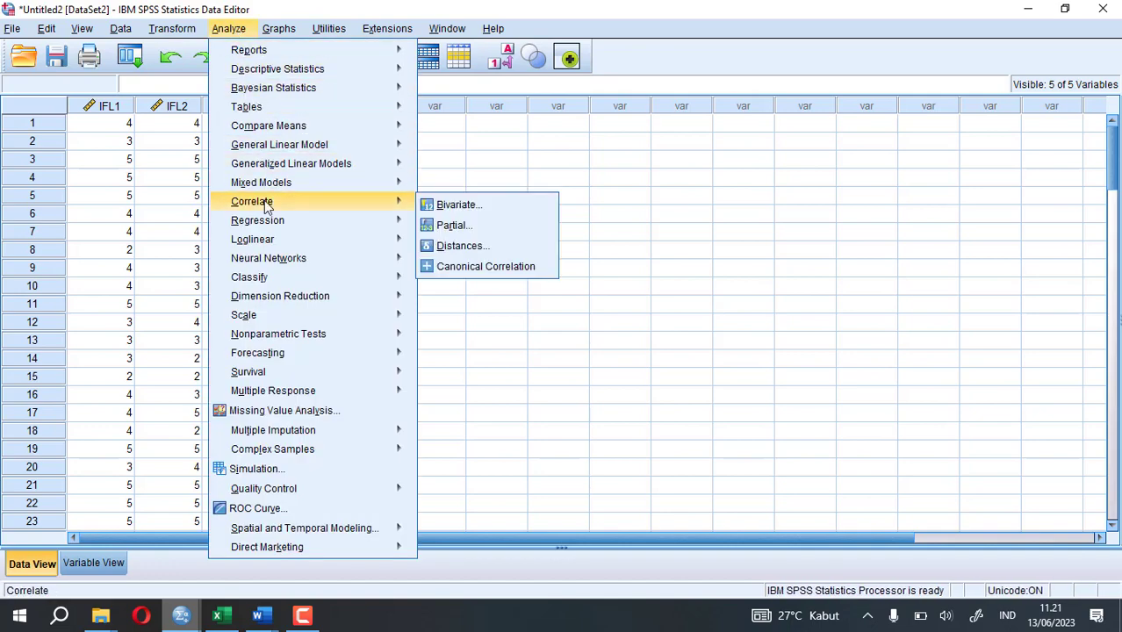
pyautogui.click(459, 205)
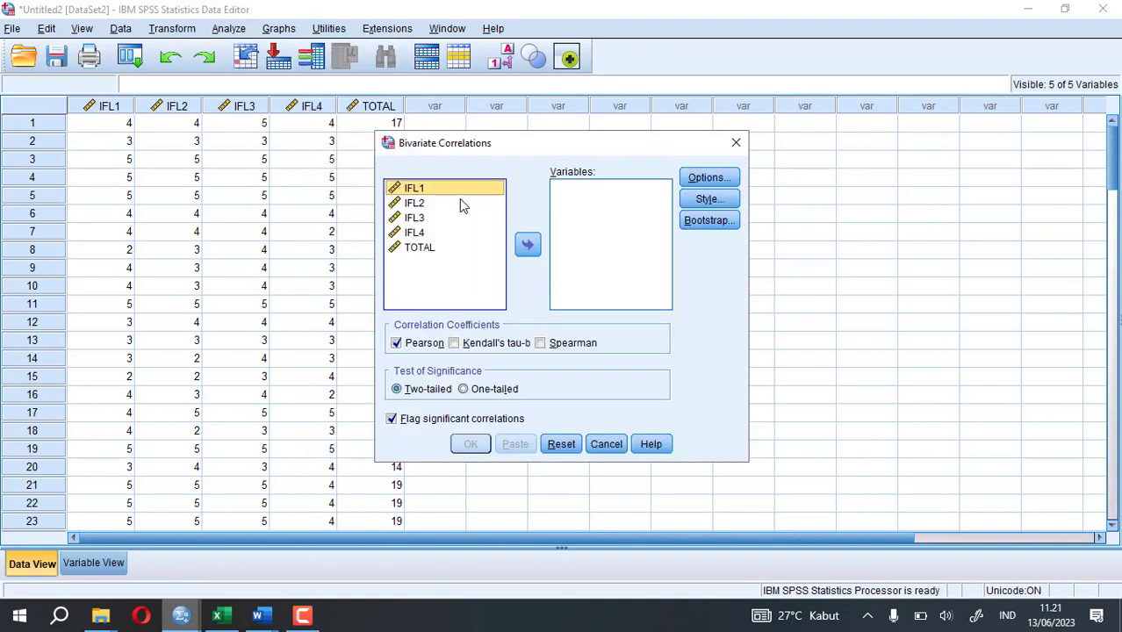
pyautogui.click(456, 290)
pyautogui.click(460, 233)
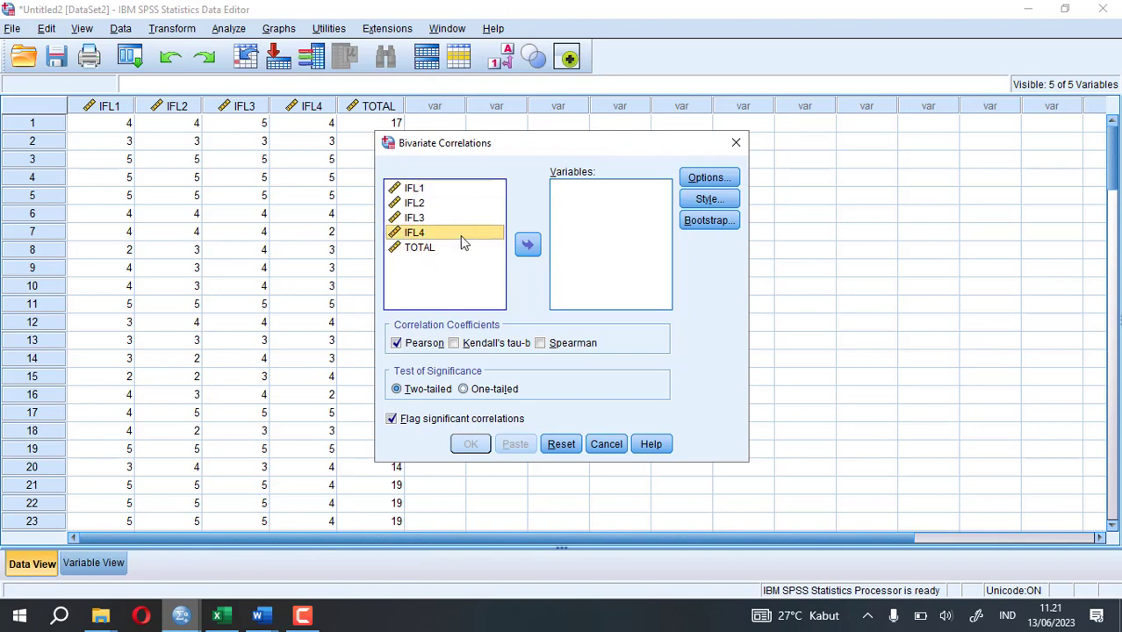
pyautogui.click(464, 281)
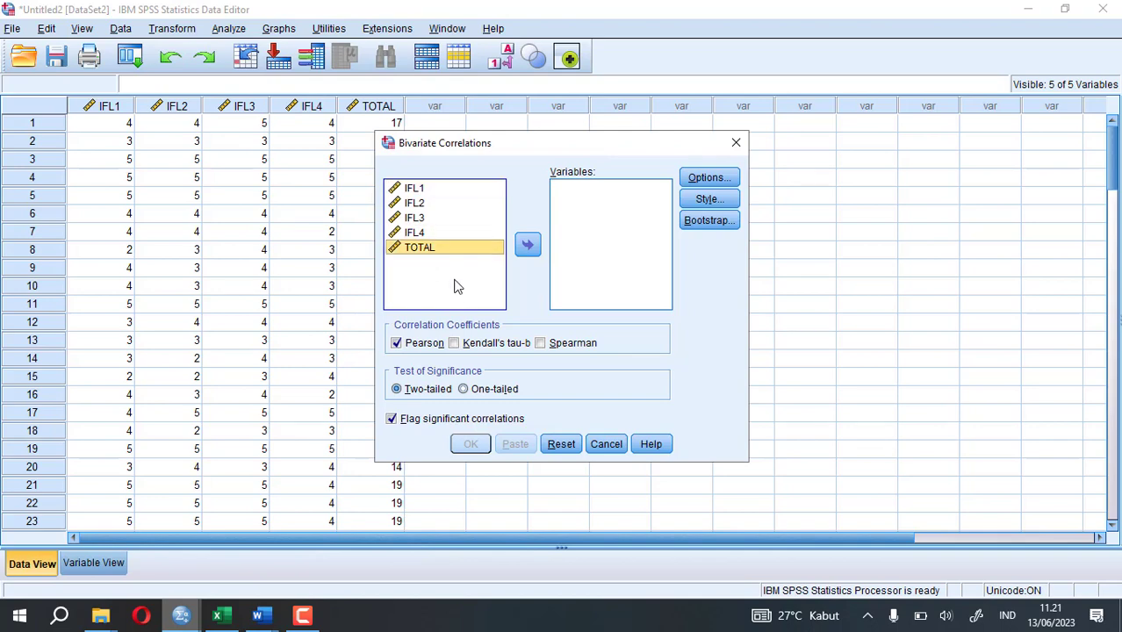
pyautogui.hotkey('ctrl', 'a')
pyautogui.click(527, 245)
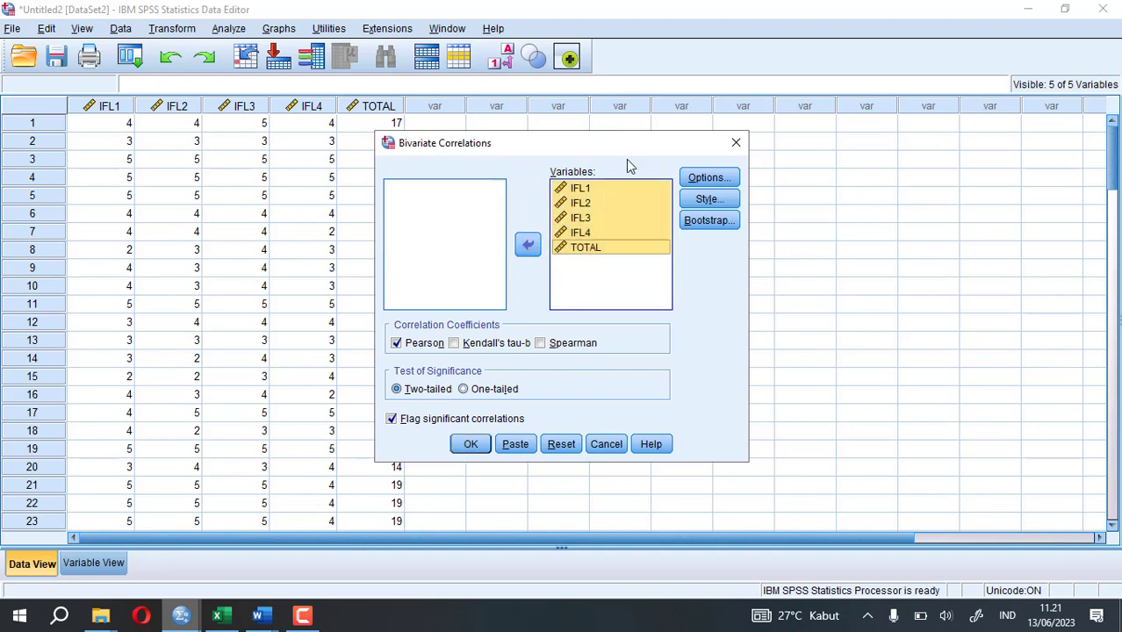
# Examine the correlation's additional options, table style and bootstrap settings, leaving each without making changes.
pyautogui.click(697, 177)
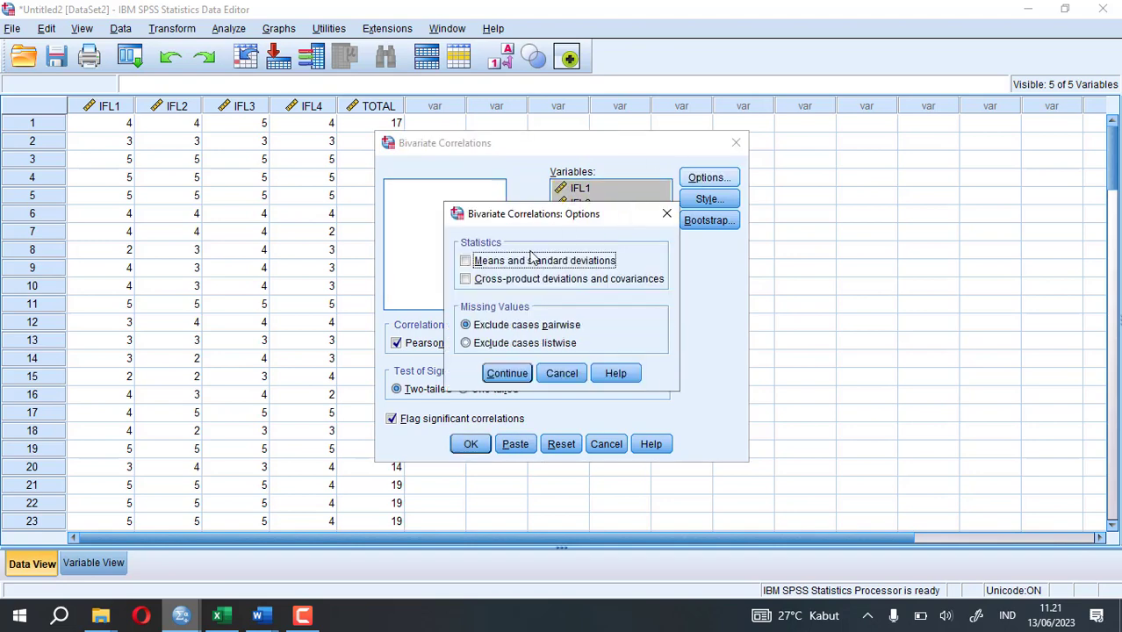
pyautogui.click(668, 215)
pyautogui.click(706, 200)
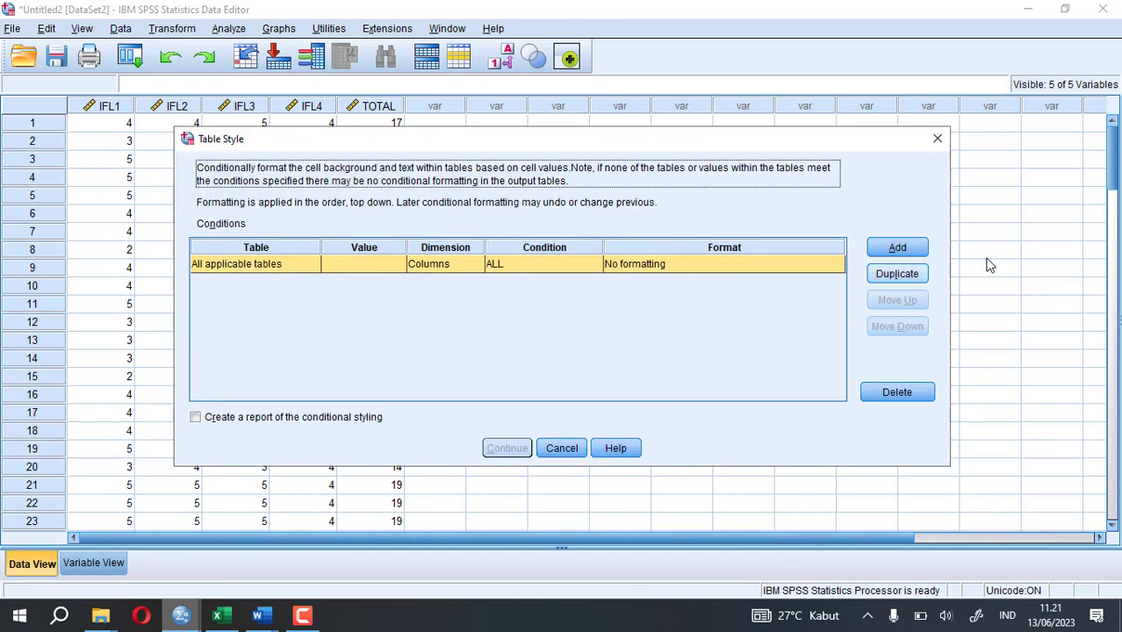
pyautogui.click(562, 448)
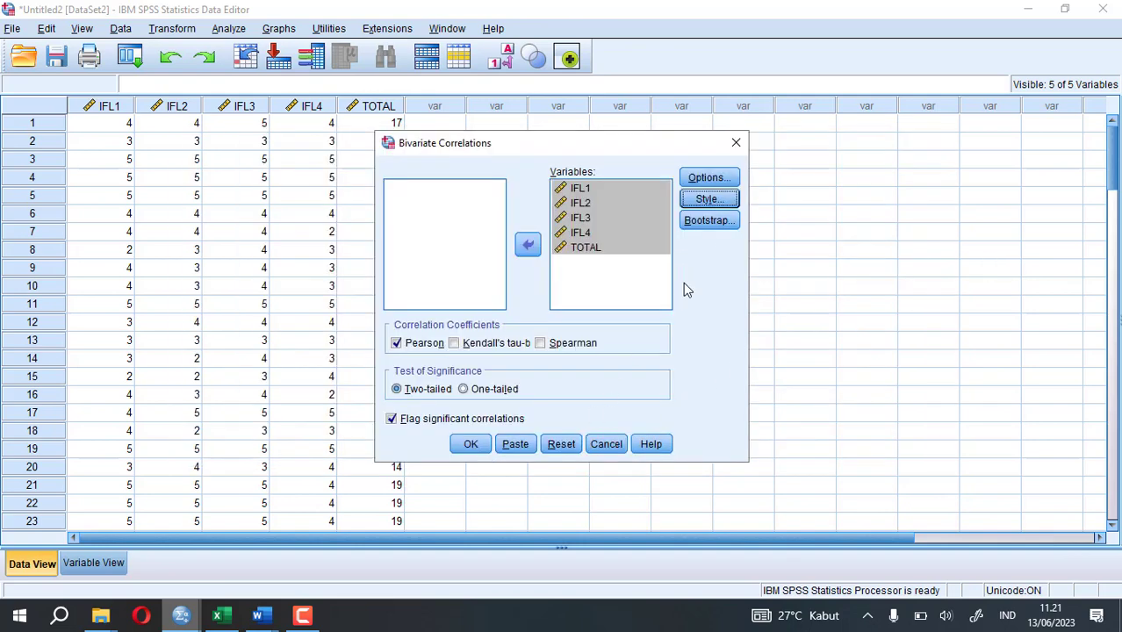
pyautogui.click(706, 223)
pyautogui.click(728, 90)
# Run the two-tailed Pearson correlation and bring the complete Correlations table into view.
pyautogui.click(471, 445)
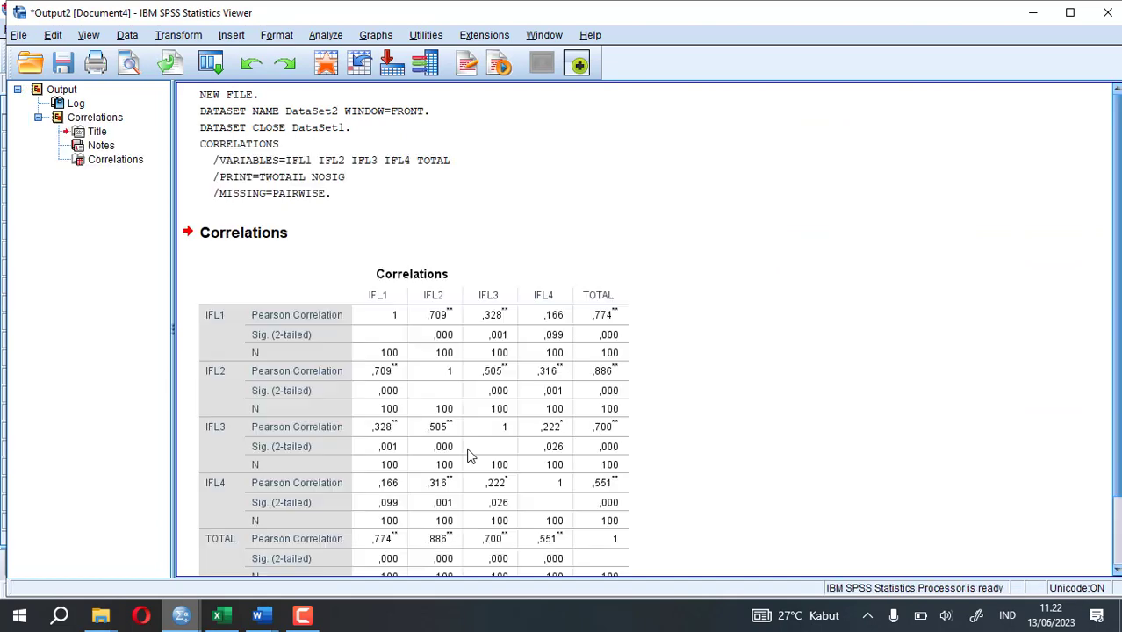
pyautogui.scroll(2, 474, 444)
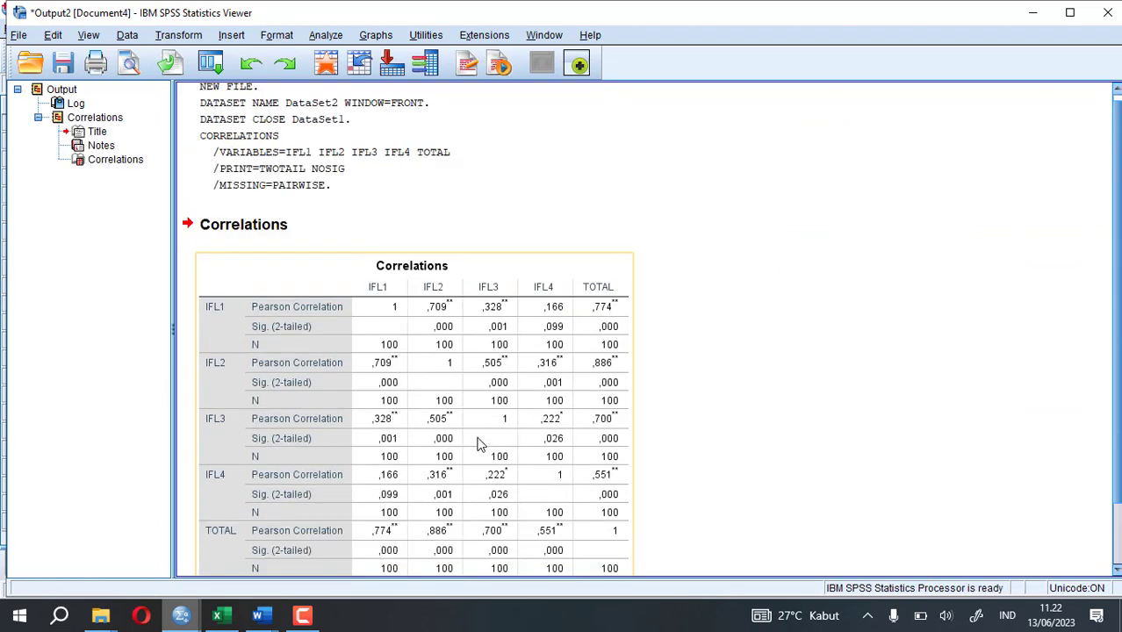
pyautogui.scroll(-2, 510, 268)
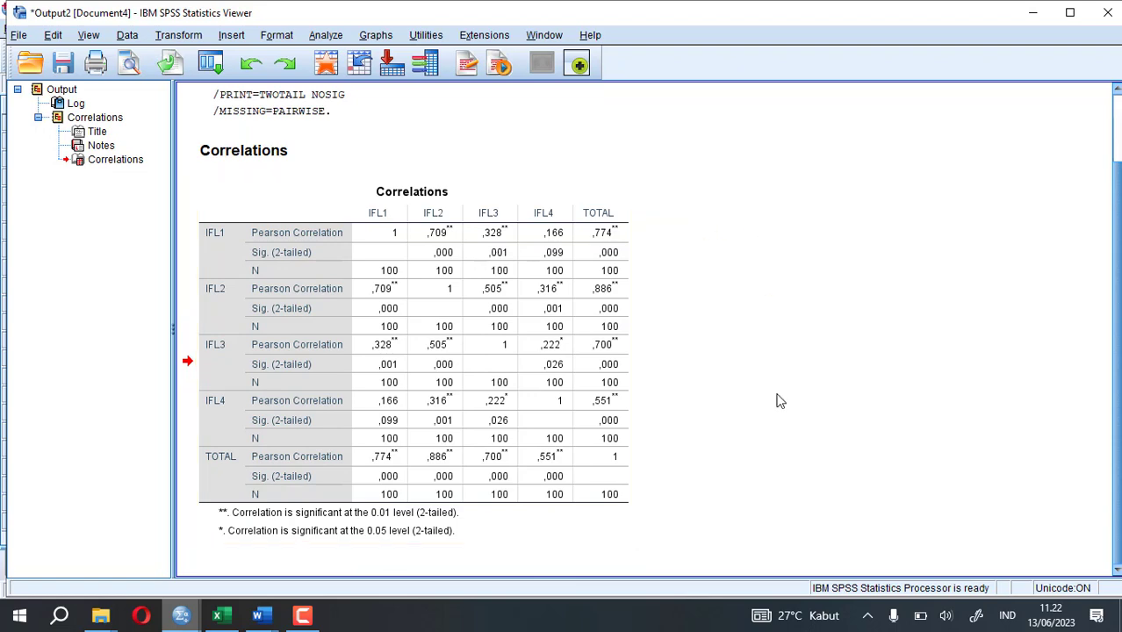
# Switch to the Word document HASIL KE 2 SPSS and show the Islamic Financial Literacy validity criteria.
pyautogui.moveTo(259, 617)
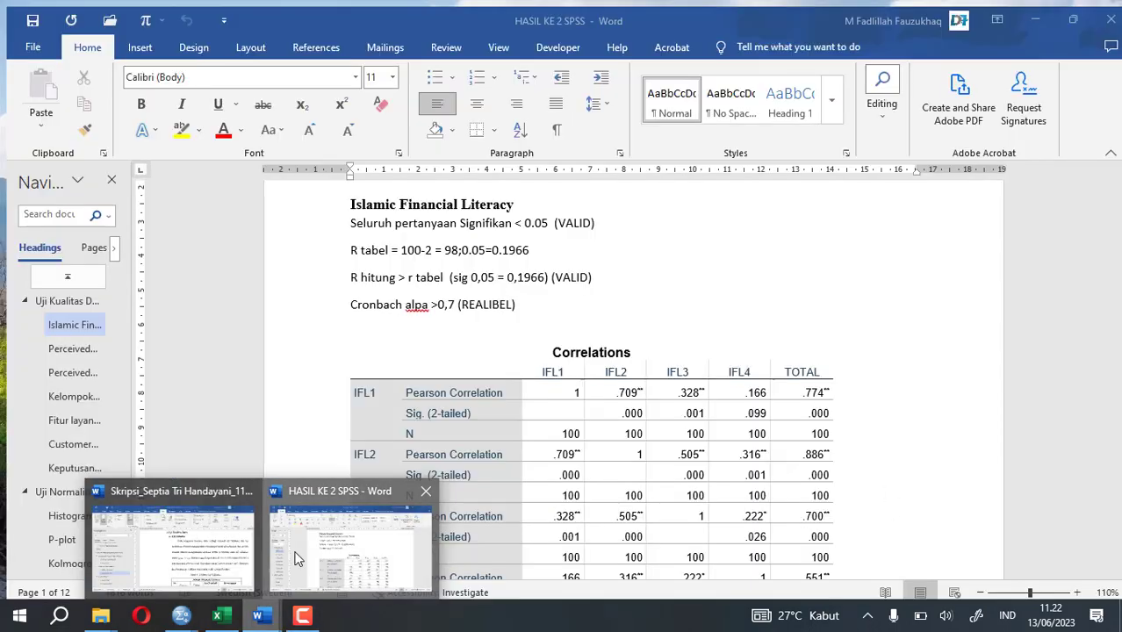
pyautogui.click(408, 509)
pyautogui.scroll(3, 409, 508)
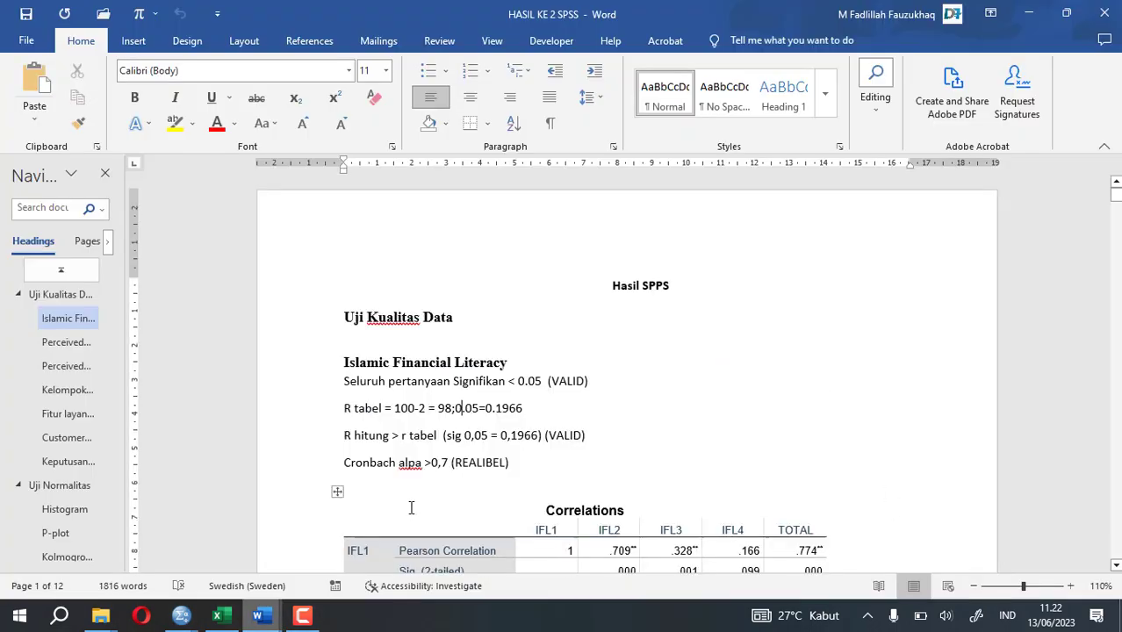
pyautogui.scroll(-2, 417, 505)
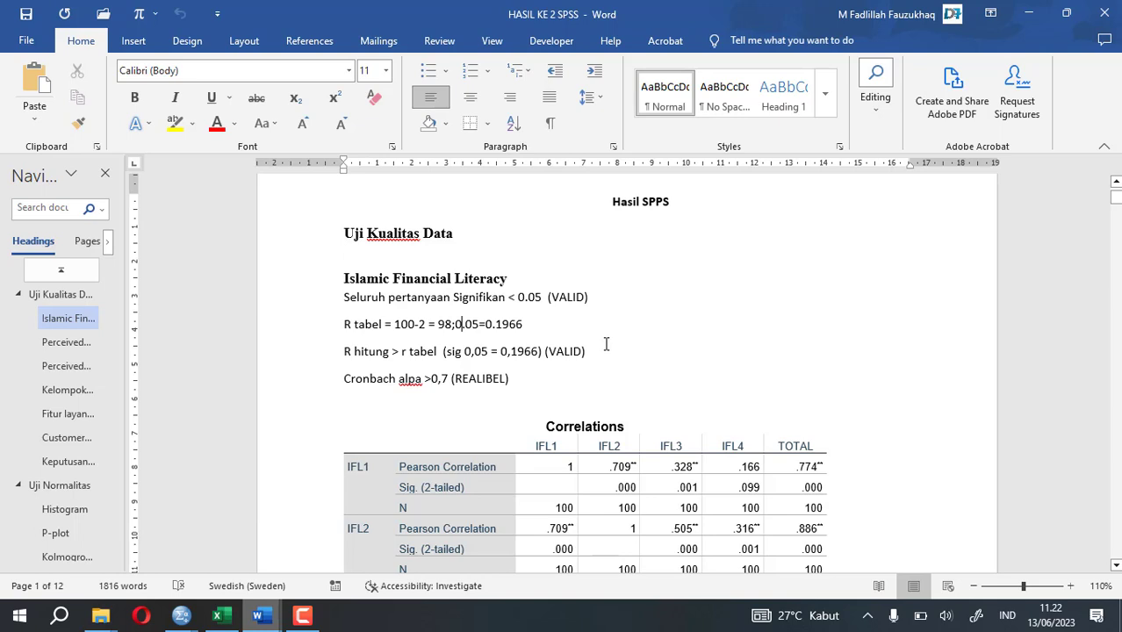
pyautogui.press('Delete')
pyautogui.write('.')
# Examine the R hitung > r tabel criterion and the terms of the R tabel calculation above the Correlations table.
pyautogui.click(345, 358)
pyautogui.keyDown('shift'); pyautogui.click(427, 362); pyautogui.keyUp('shift')
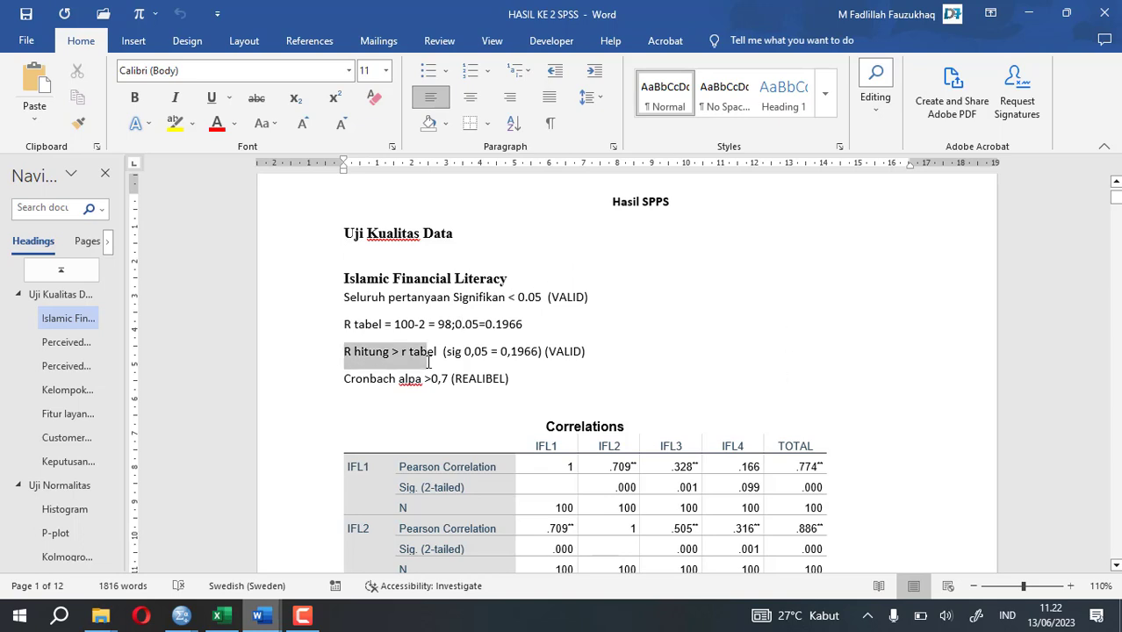
pyautogui.click(349, 356)
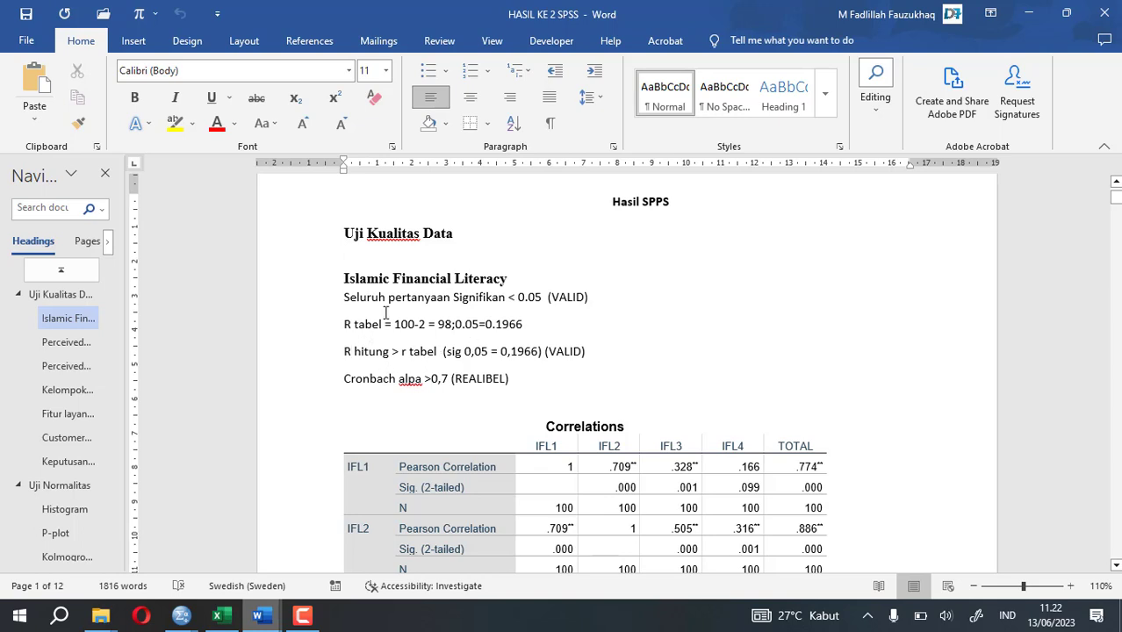
pyautogui.moveTo(344, 324); pyautogui.dragTo(384, 324)
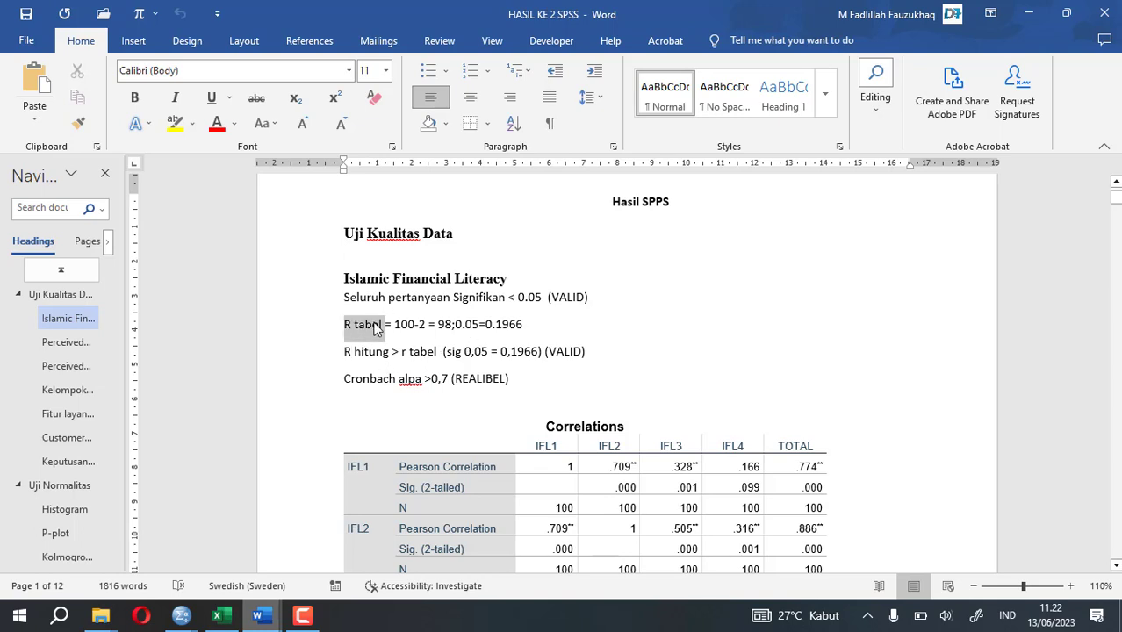
pyautogui.click(391, 351)
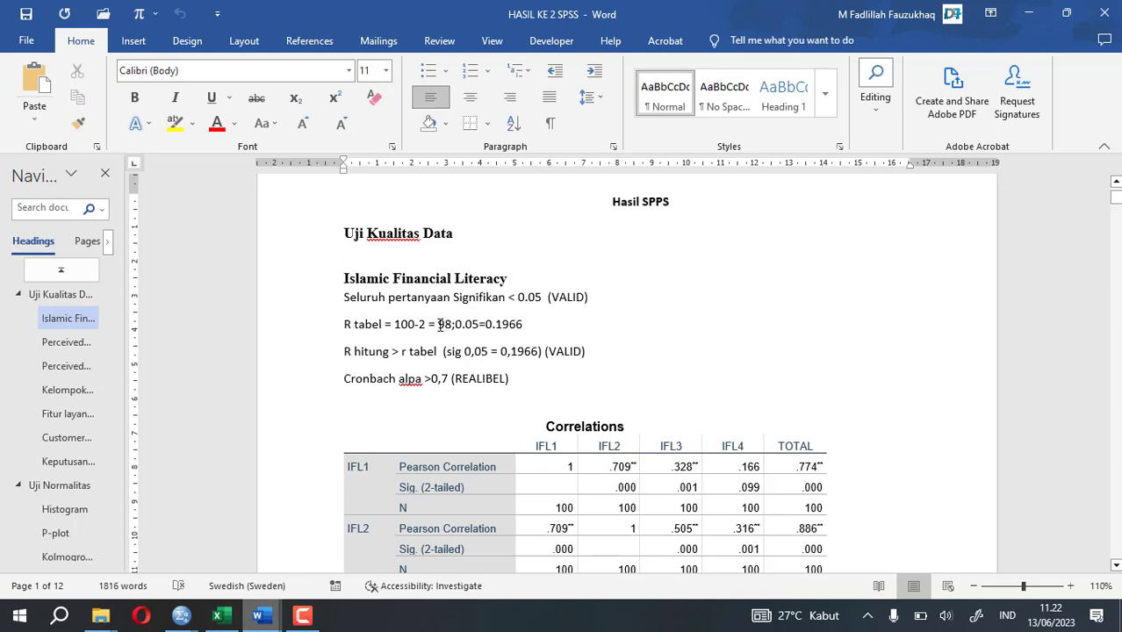
pyautogui.moveTo(438, 327); pyautogui.dragTo(479, 326)
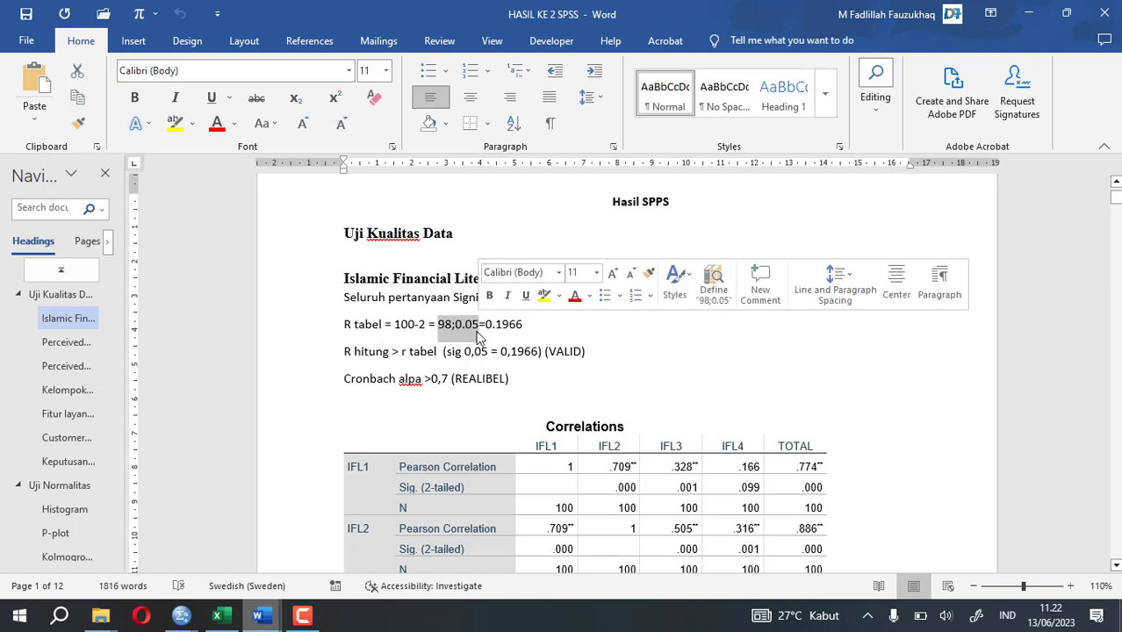
pyautogui.click(477, 328)
pyautogui.moveTo(518, 326); pyautogui.dragTo(488, 325)
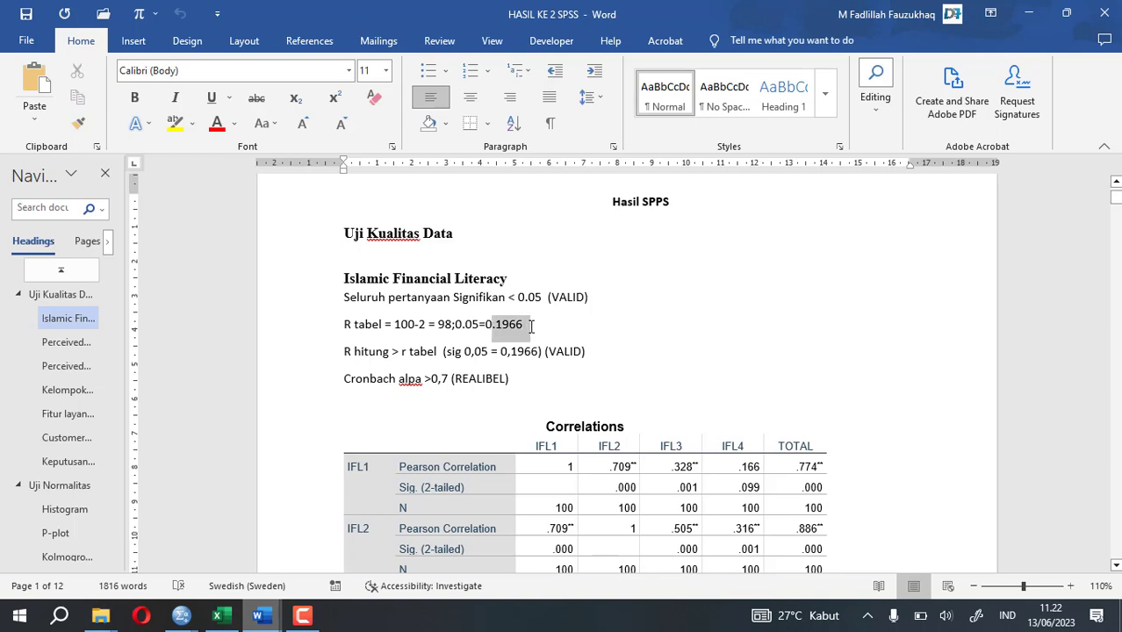
pyautogui.click(534, 351)
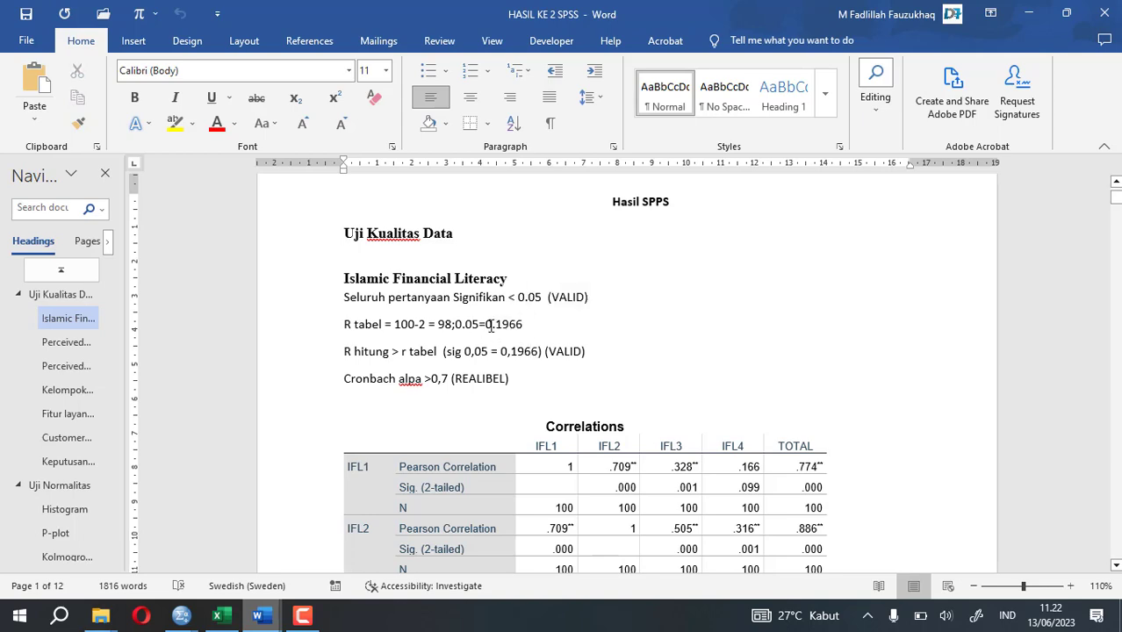
# Compare the Correlations output in SPSS with the Correlations table in the Word document.
pyautogui.hotkey('alt', 'Tab')
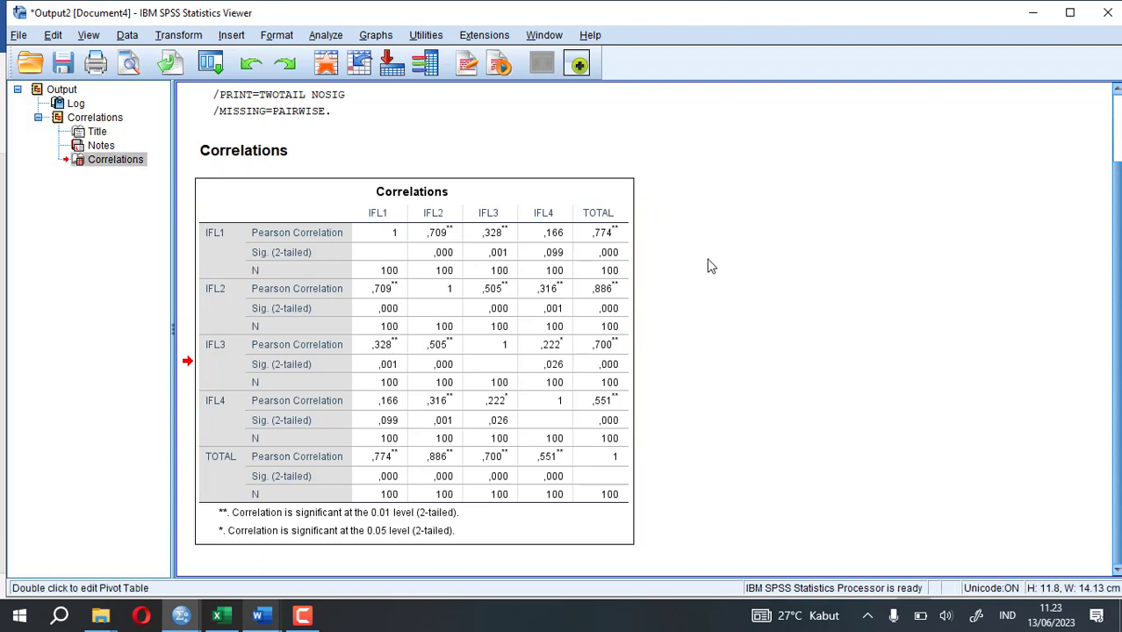
pyautogui.hotkey('alt', 'Tab')
pyautogui.scroll(-3, 693, 373)
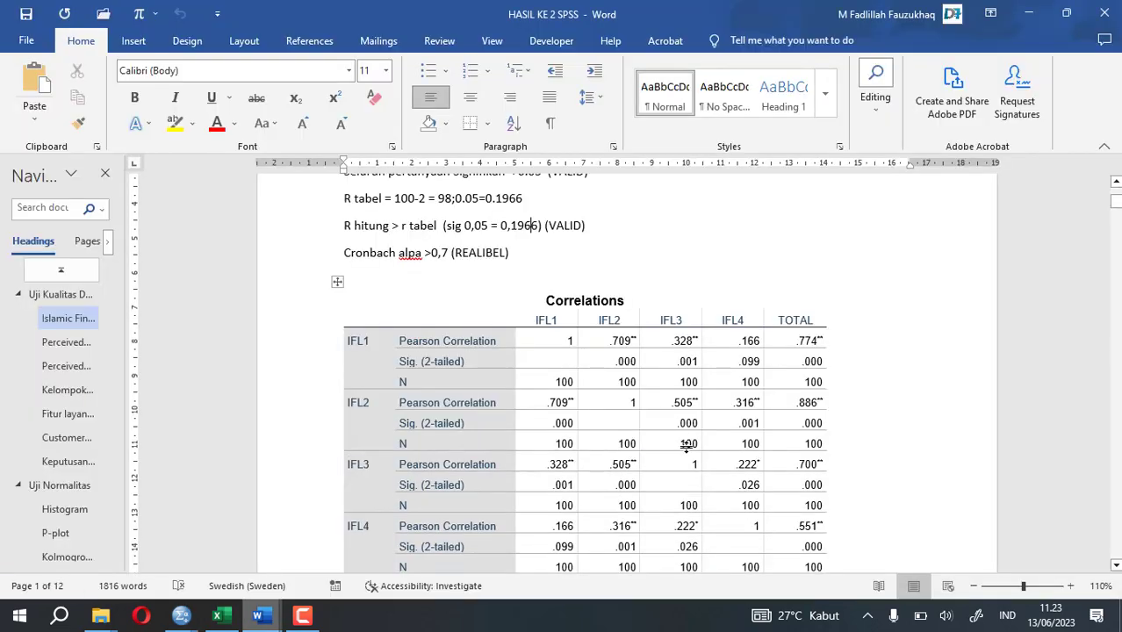
pyautogui.scroll(1, 814, 377)
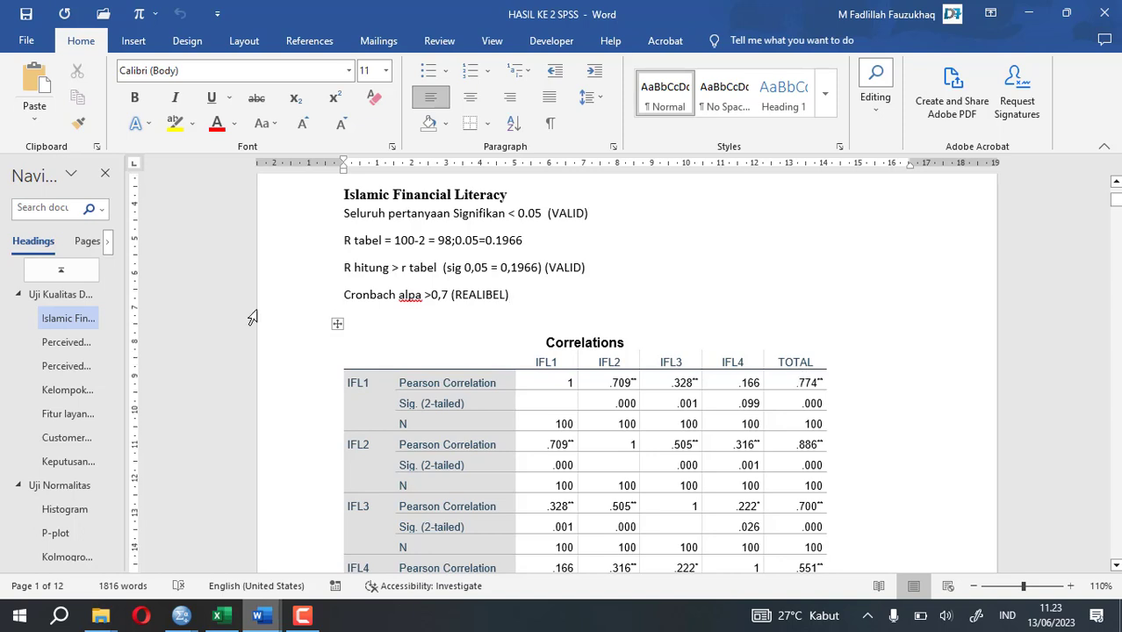
# Review the Correlations table in the Word document and highlight the R tabel value 0.1966 in the criteria above it.
pyautogui.scroll(-1, 255, 320)
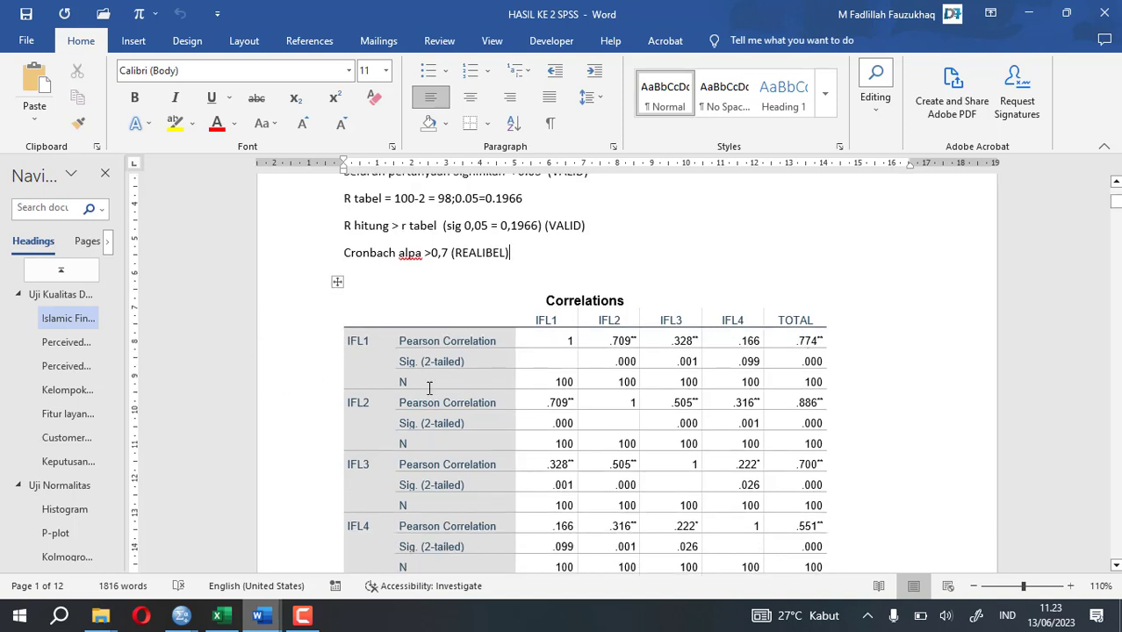
pyautogui.scroll(-1, 797, 400)
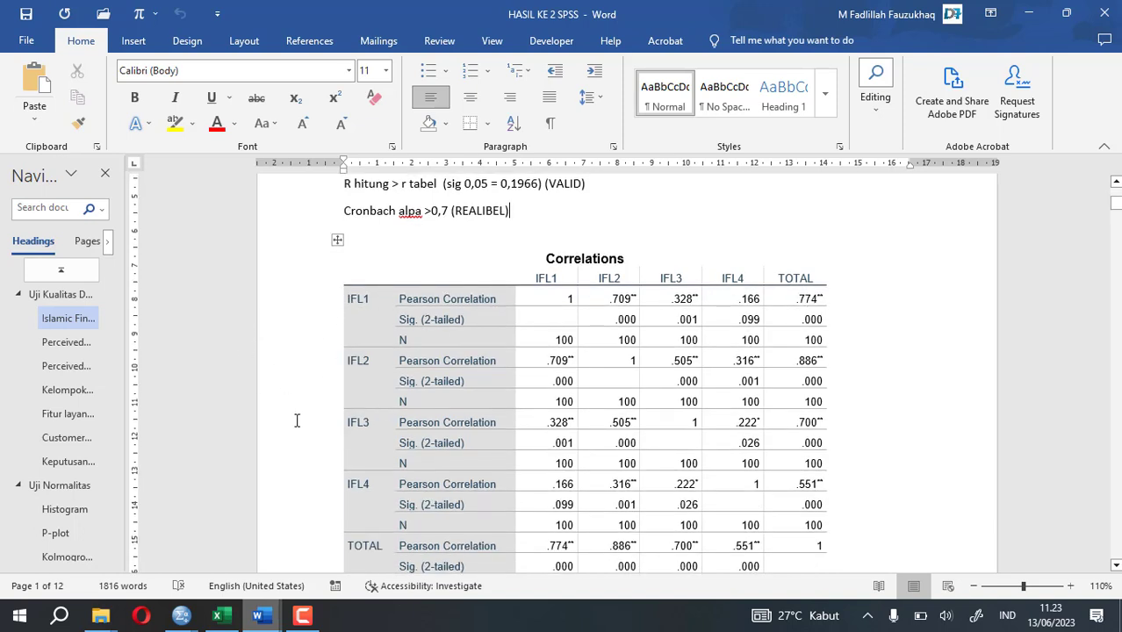
pyautogui.scroll(-1, 297, 421)
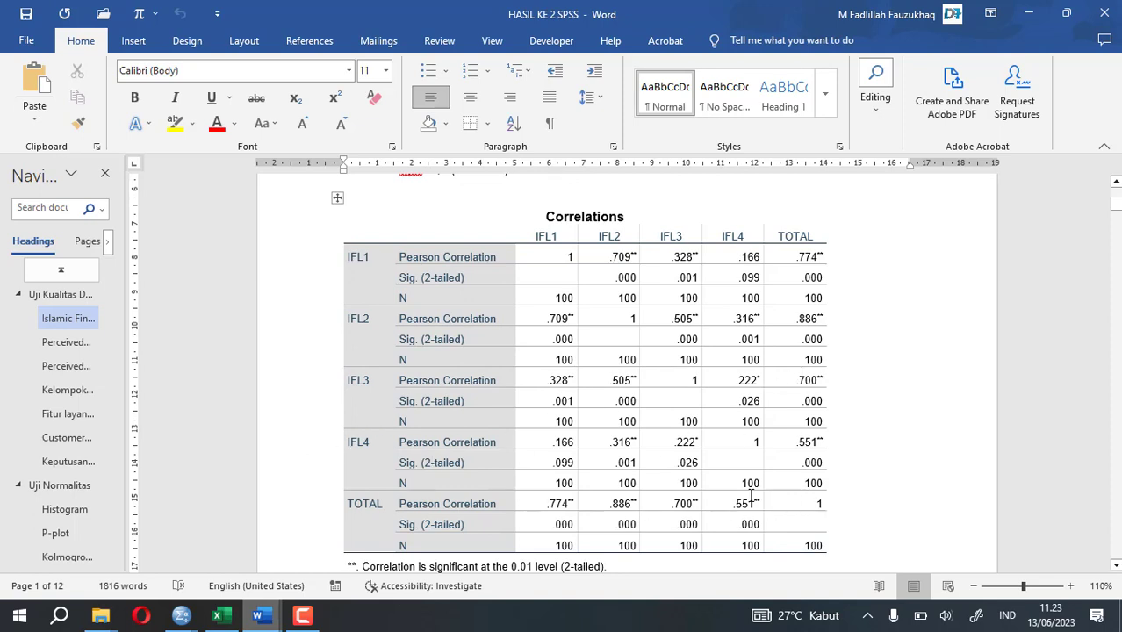
pyautogui.scroll(3, 748, 493)
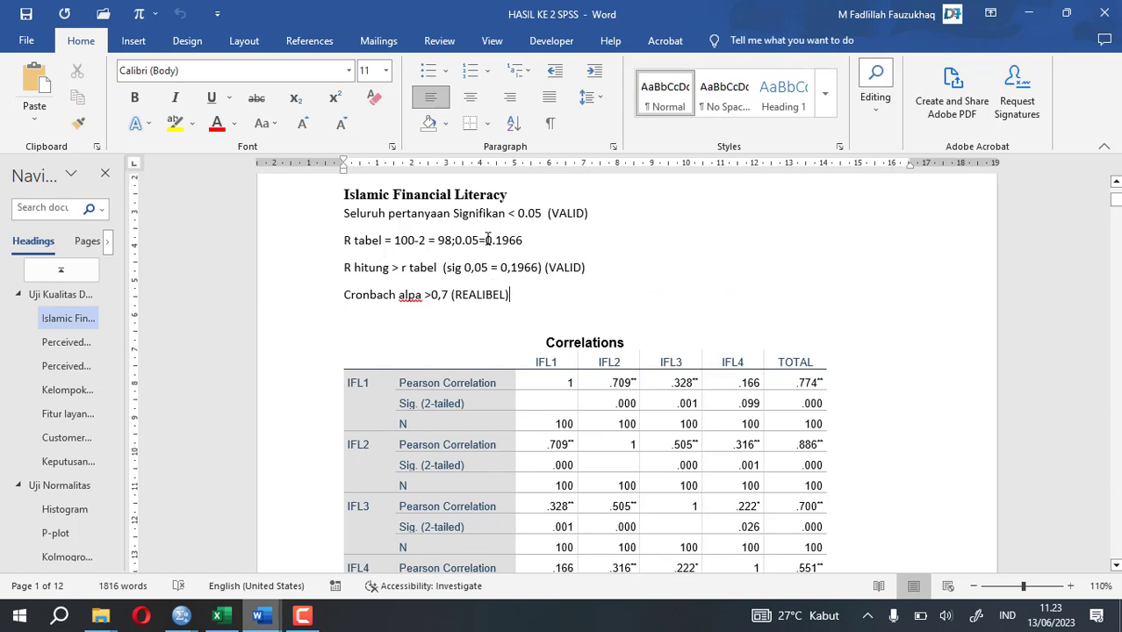
pyautogui.moveTo(485, 241); pyautogui.dragTo(532, 248)
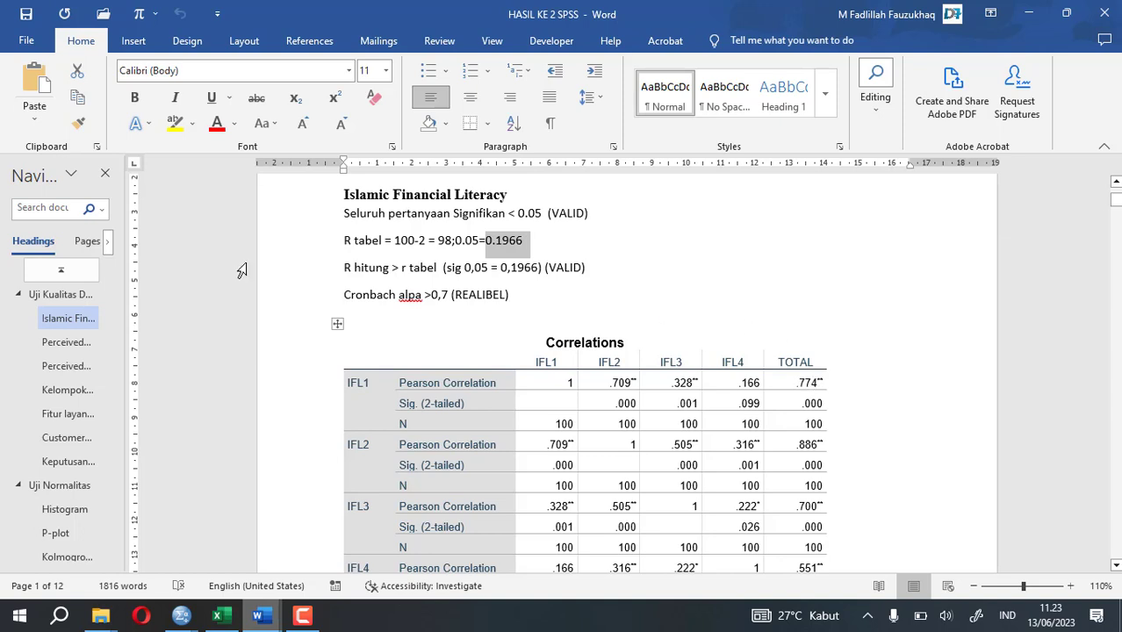
pyautogui.click(506, 294)
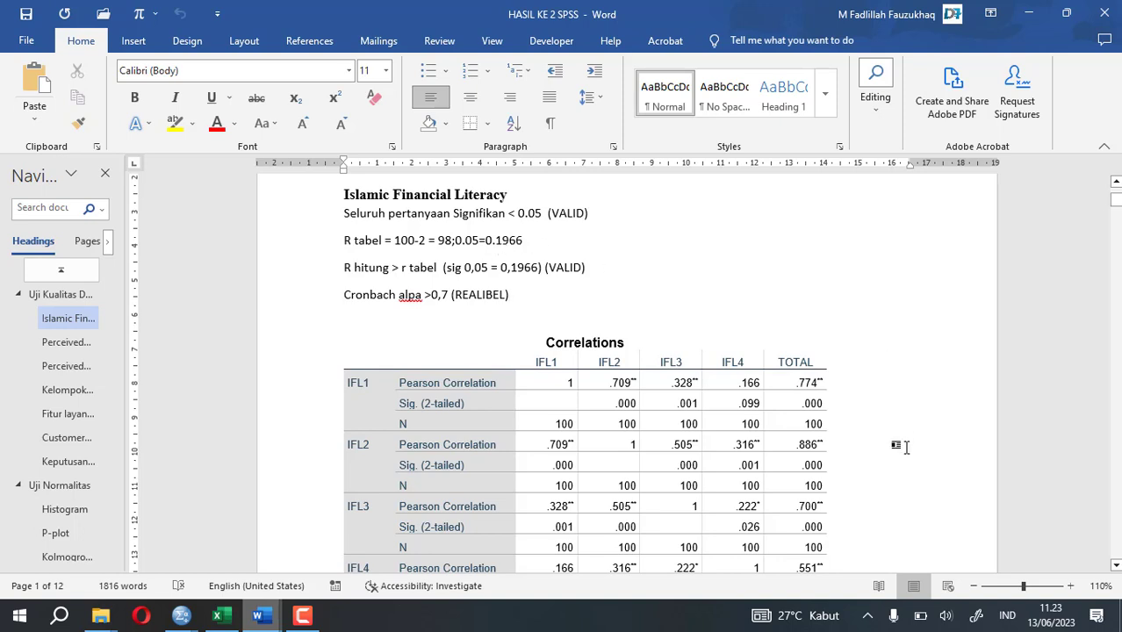
# Check the TOTAL correlations of IFL1 to IFL4 against the R hitung > r tabel criterion in the Word document.
pyautogui.scroll(-2, 897, 446)
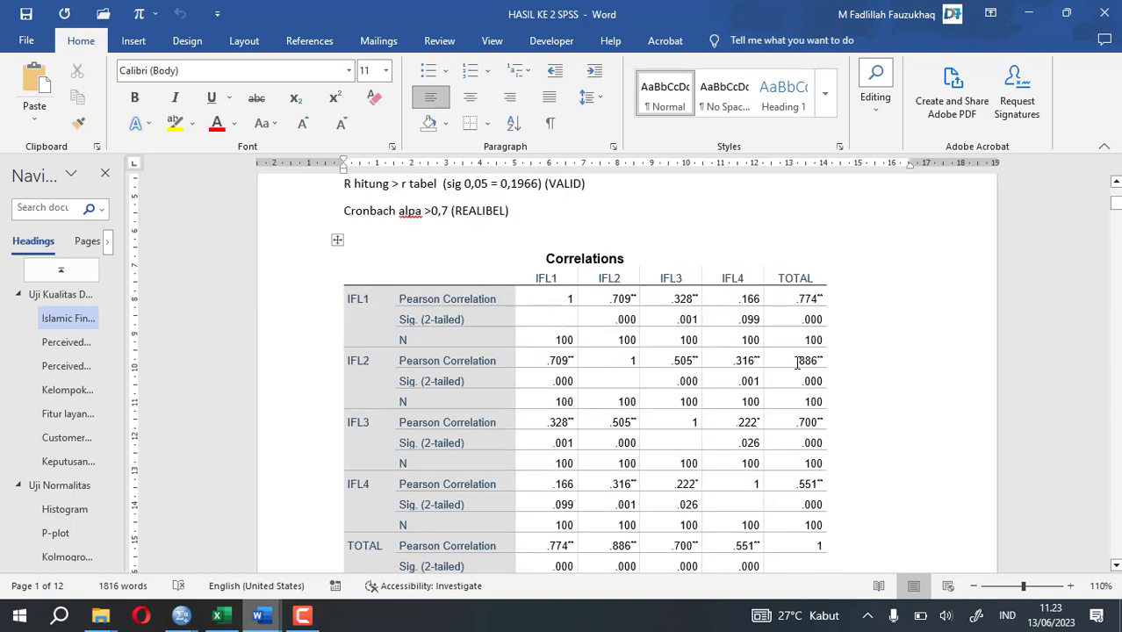
pyautogui.scroll(2, 456, 272)
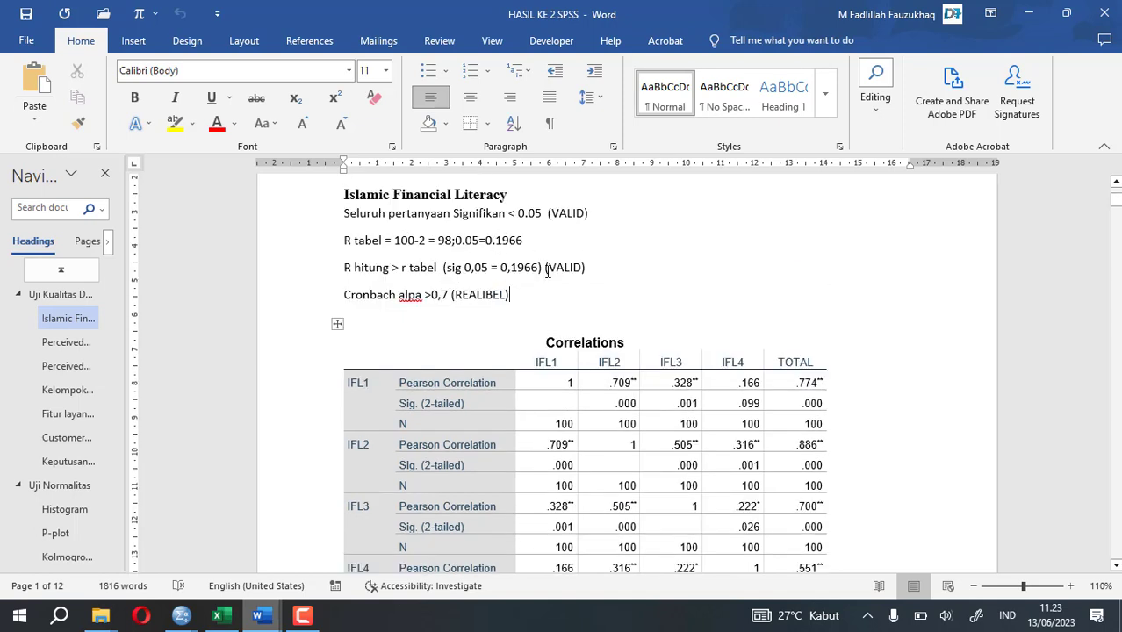
pyautogui.scroll(-2, 934, 467)
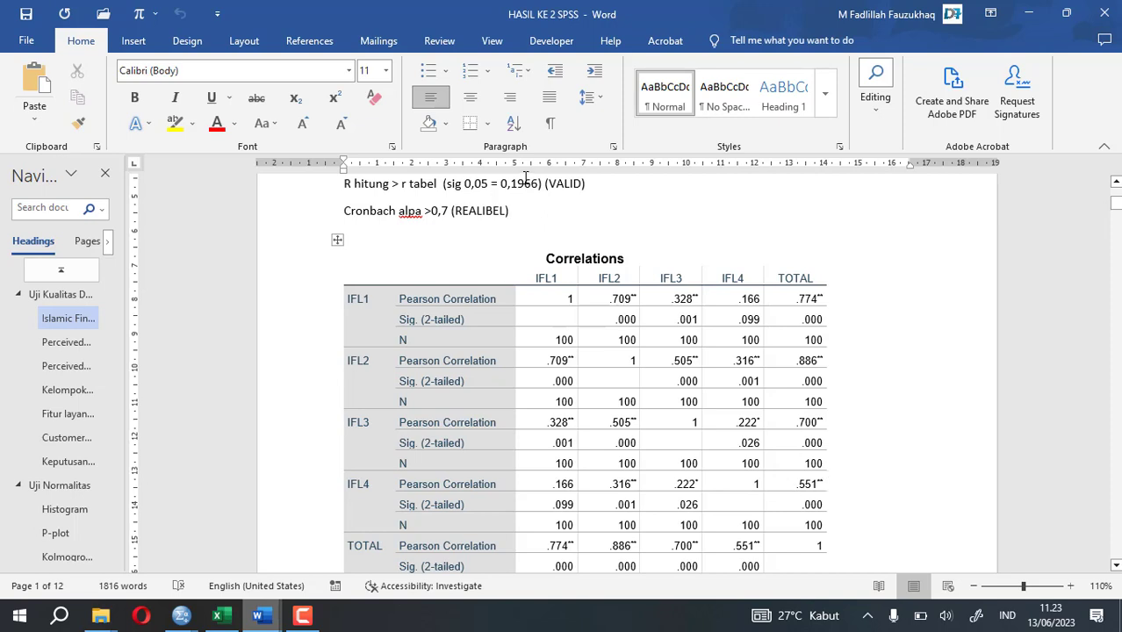
pyautogui.scroll(3, 543, 215)
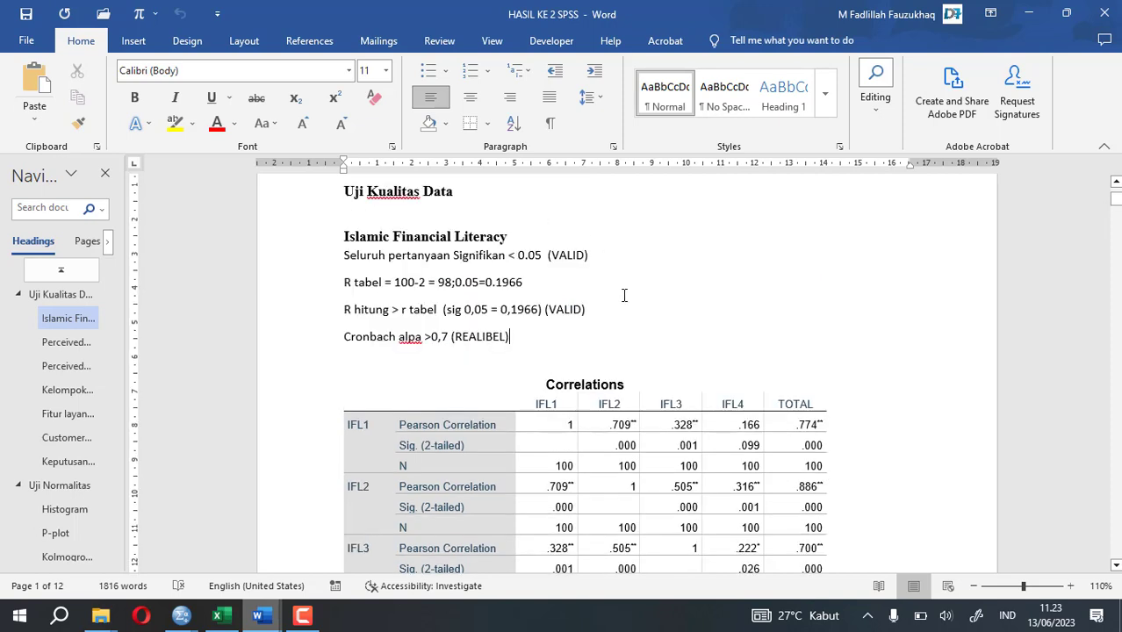
pyautogui.click(609, 281)
pyautogui.scroll(-3, 688, 298)
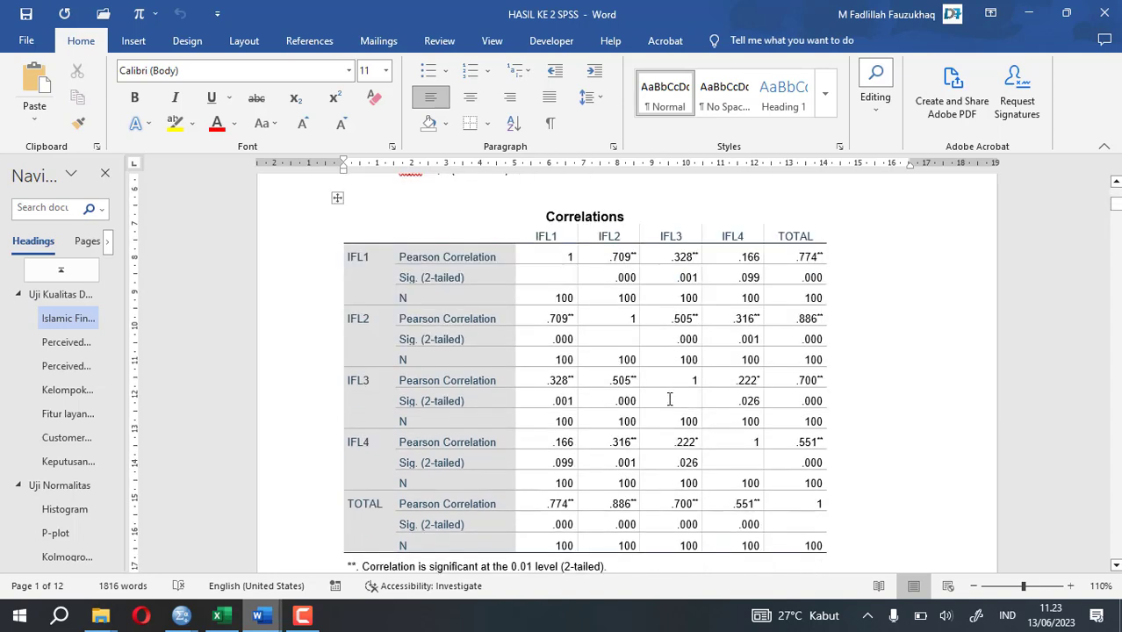
# Switch back to SPSS and bring the Data Editor with the IFL dataset to the front.
pyautogui.hotkey('alt', 'Tab')
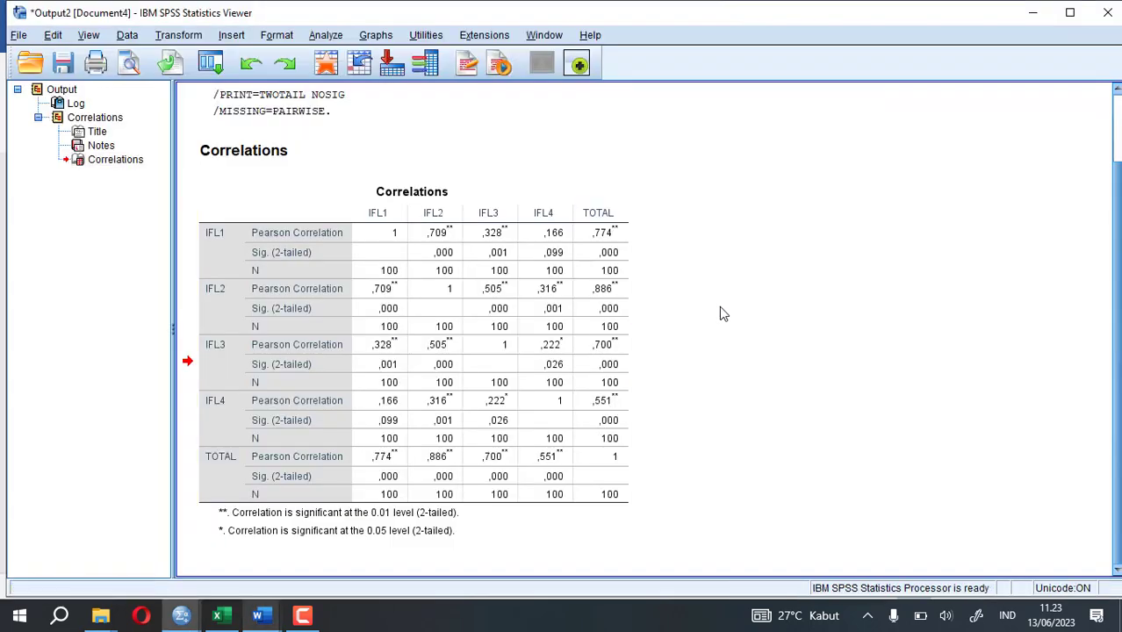
pyautogui.click(314, 37)
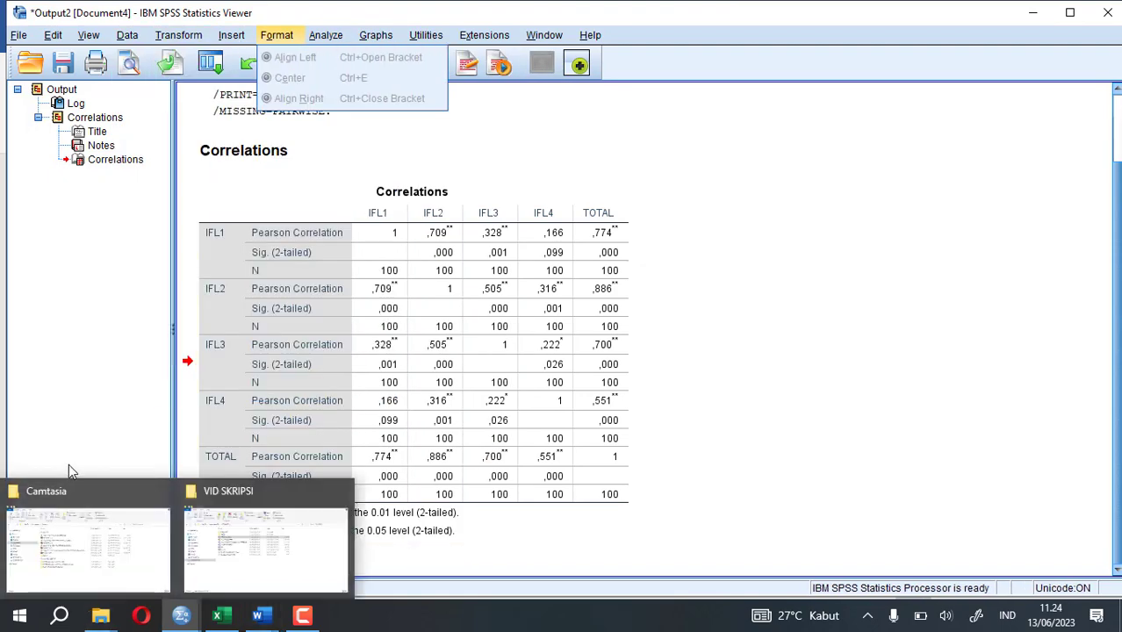
pyautogui.moveTo(182, 619)
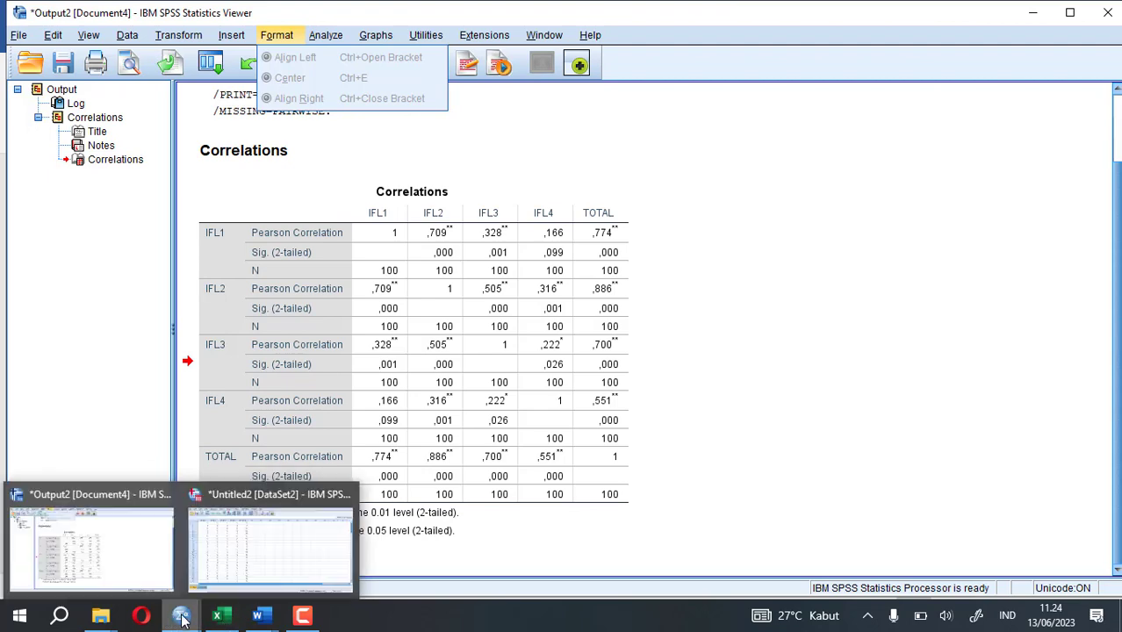
pyautogui.click(215, 564)
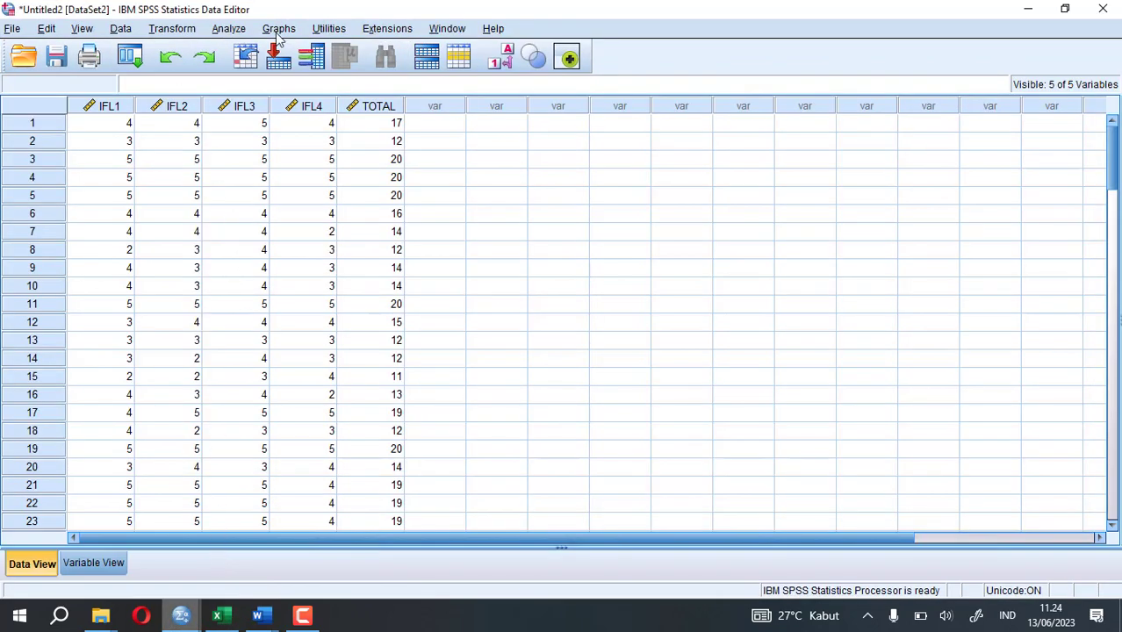
# Set up a Reliability Analysis with IFL1, IFL2, IFL3 and IFL4 as items, leaving TOTAL out.
pyautogui.click(224, 31)
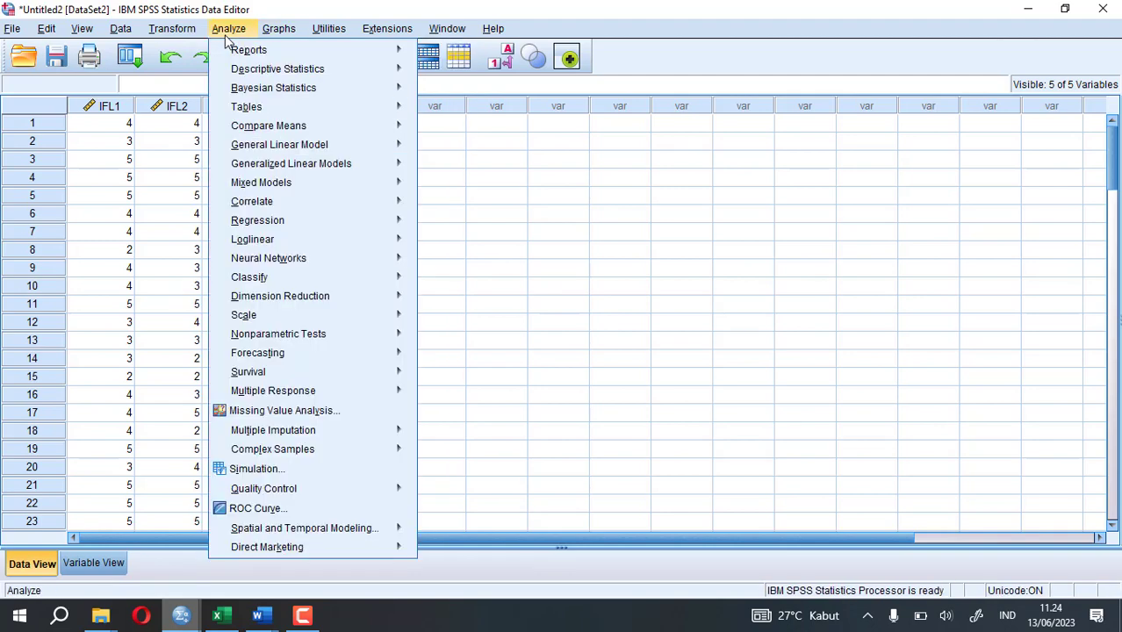
pyautogui.moveTo(299, 309)
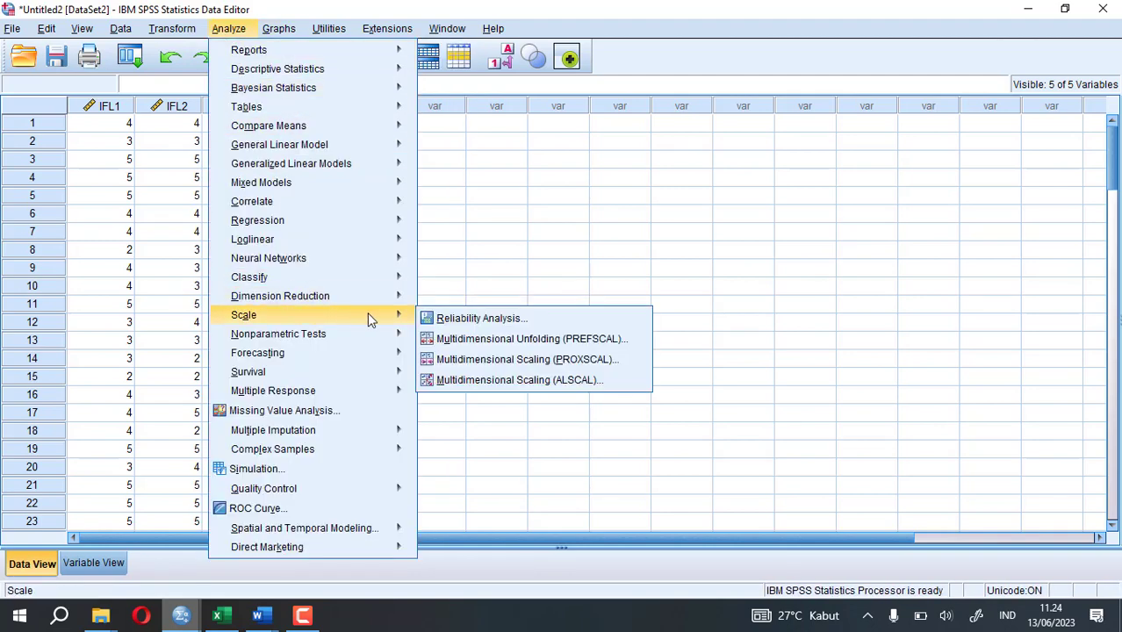
pyautogui.click(431, 318)
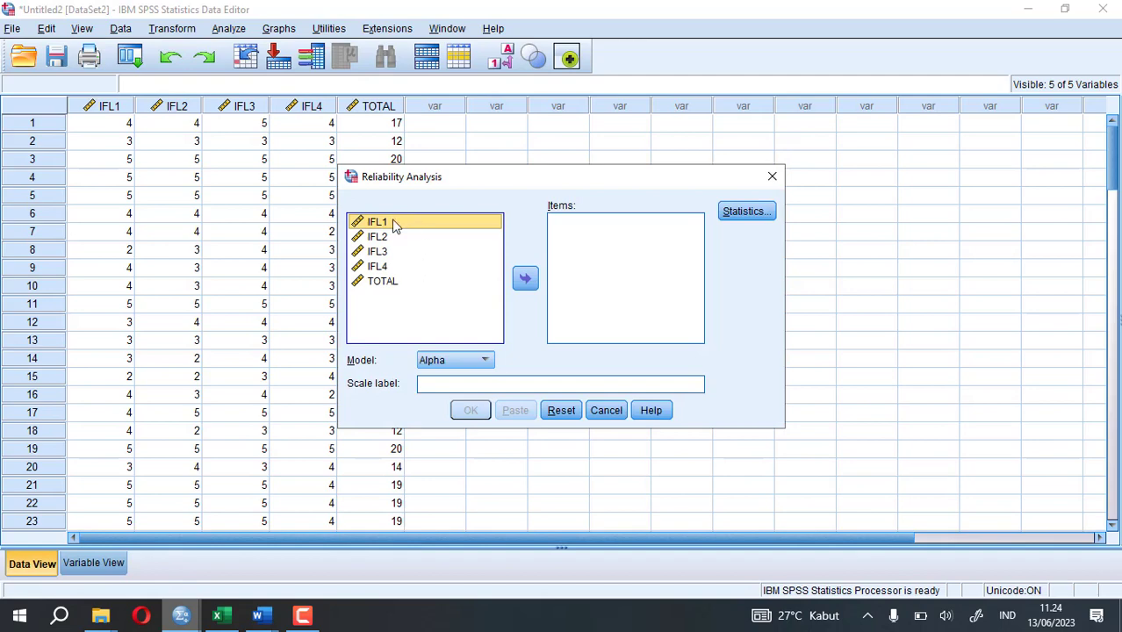
pyautogui.keyDown('shift'); pyautogui.click(420, 281); pyautogui.keyUp('shift')
pyautogui.keyDown('ctrl'); pyautogui.click(410, 281); pyautogui.keyUp('ctrl')
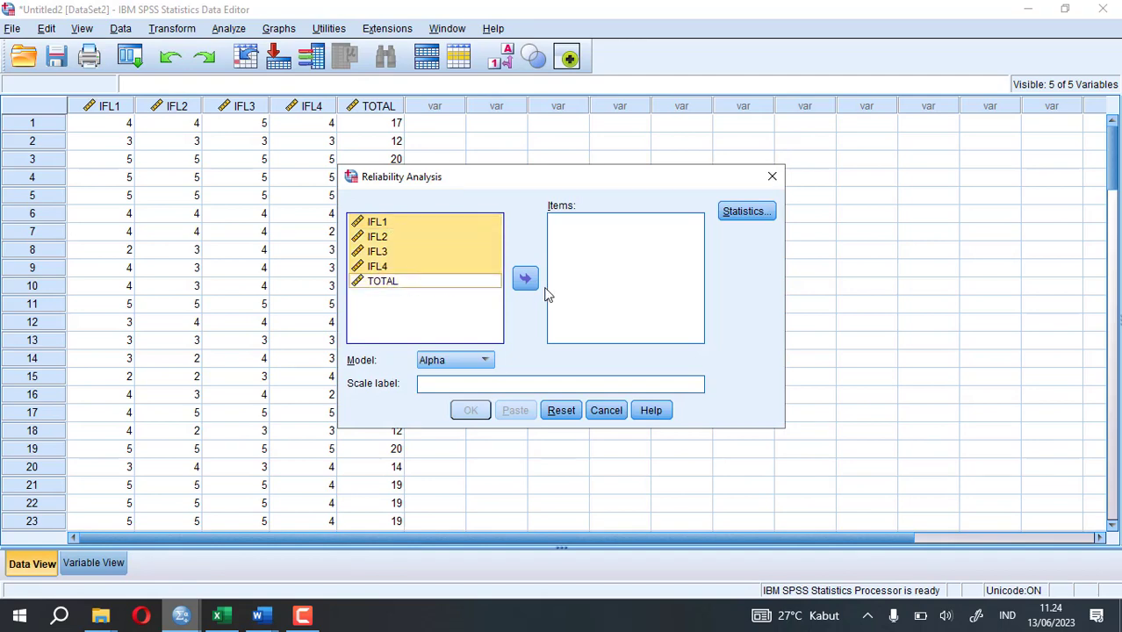
pyautogui.click(525, 279)
# Add inter-item correlations, inter-item covariances and scale if item deleted to the reliability statistics, and run the analysis.
pyautogui.click(747, 212)
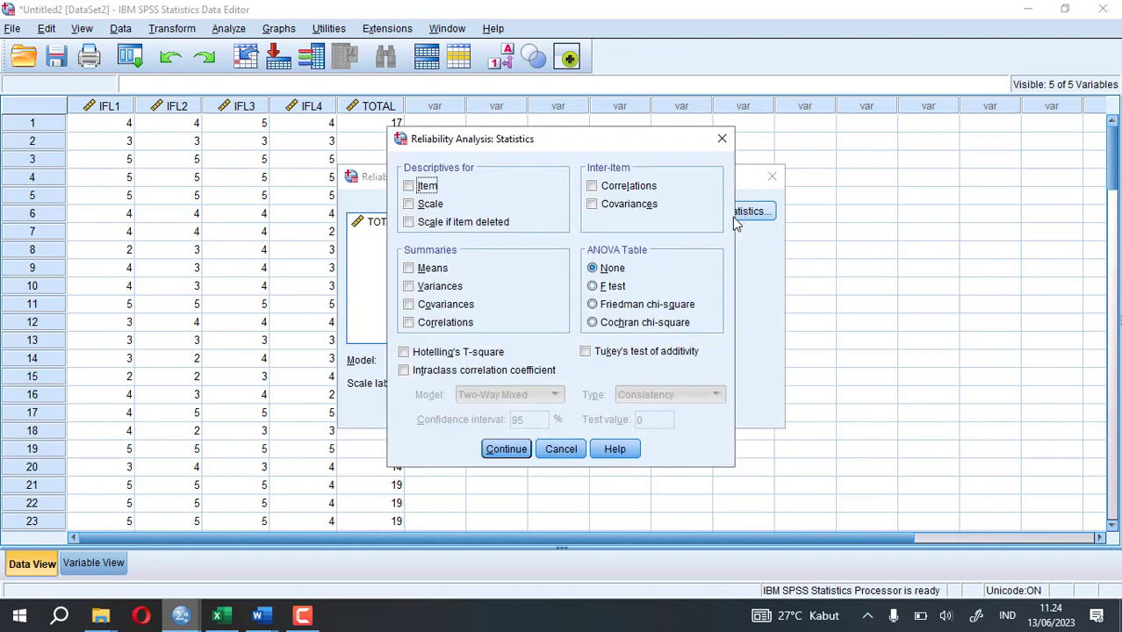
pyautogui.click(606, 187)
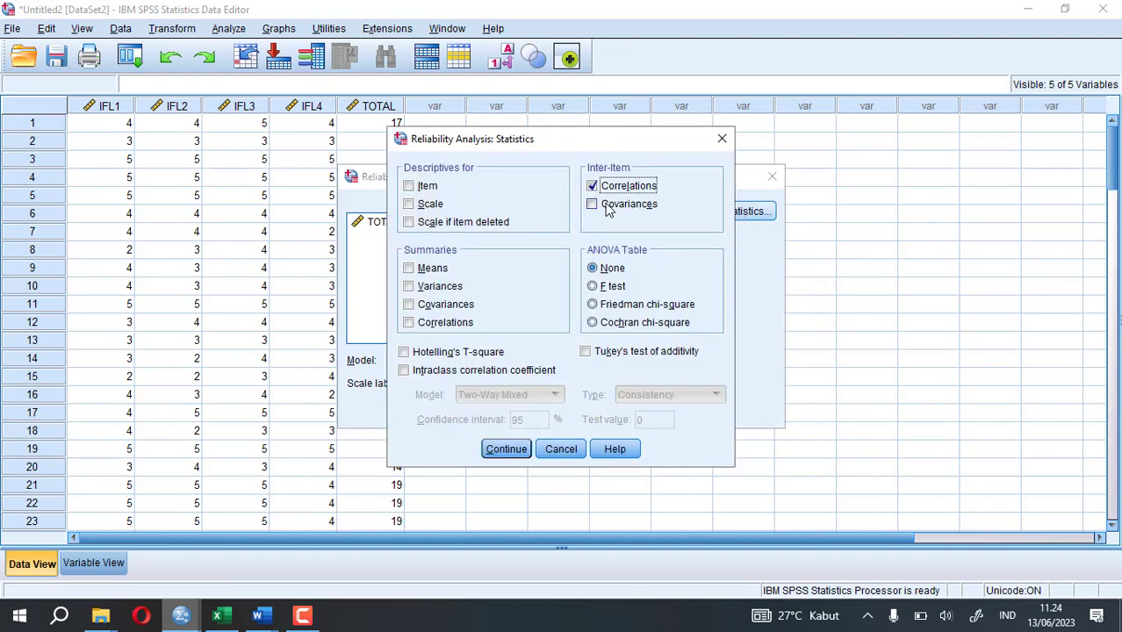
pyautogui.click(606, 207)
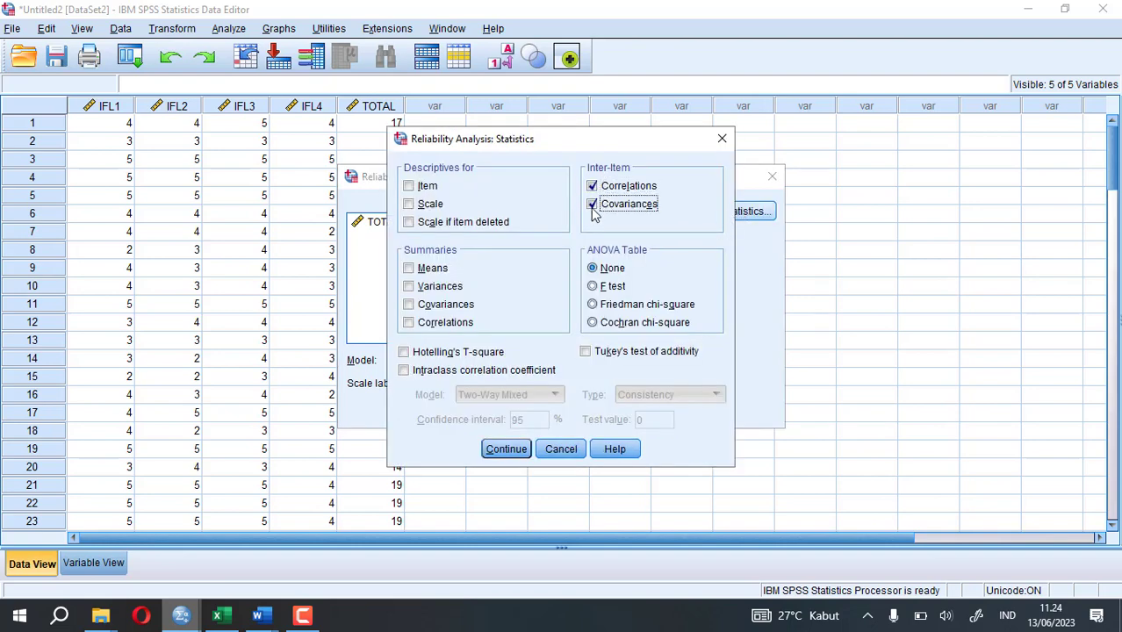
pyautogui.click(492, 225)
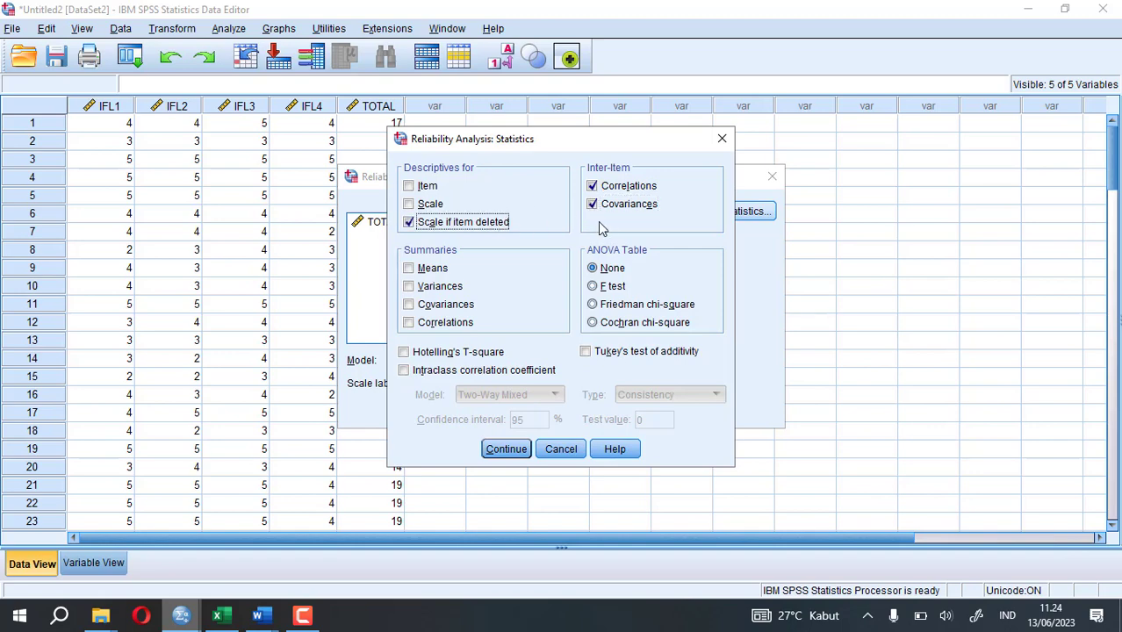
pyautogui.click(507, 449)
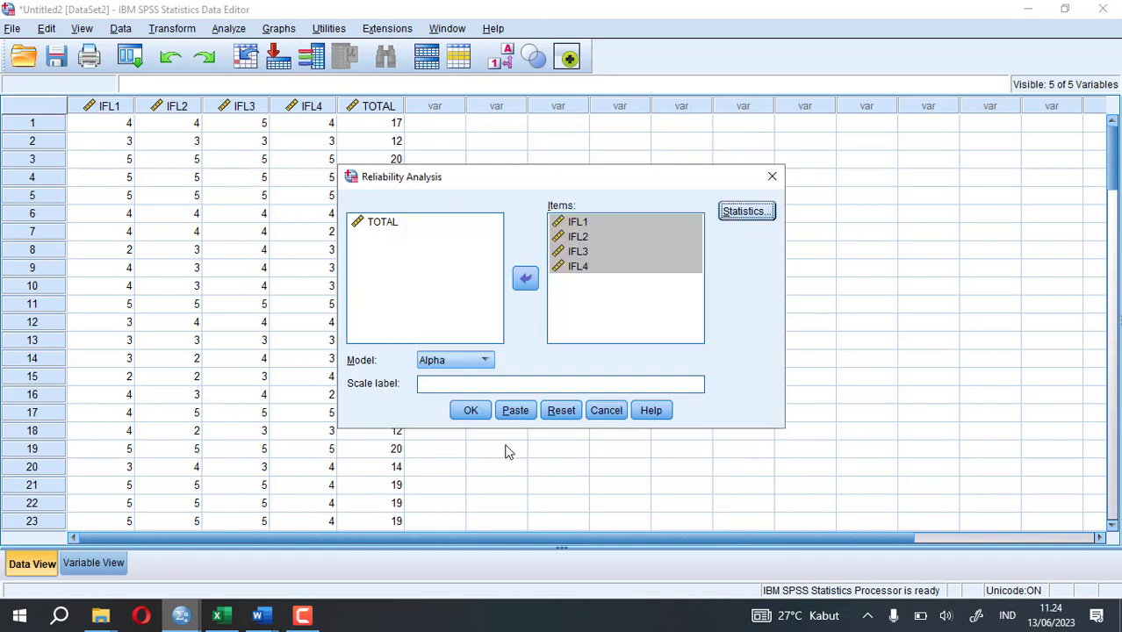
pyautogui.click(471, 411)
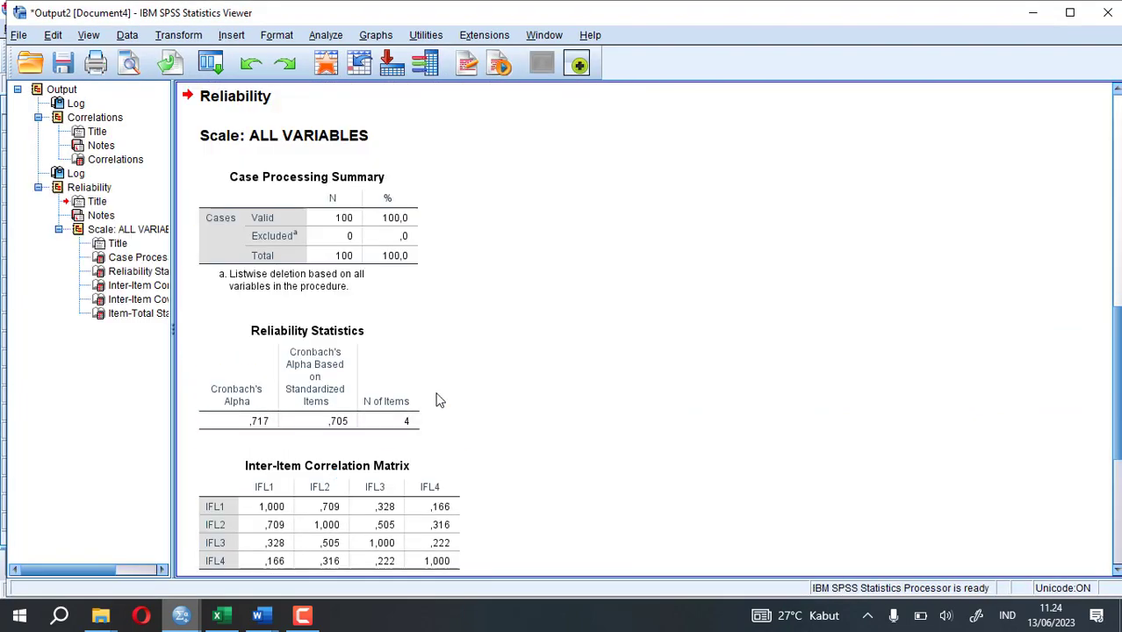
# Examine the reliability output from the Case Processing Summary and Reliability Statistics down to the Item-Total Statistics table.
pyautogui.click(425, 344)
pyautogui.scroll(-5, 1062, 378)
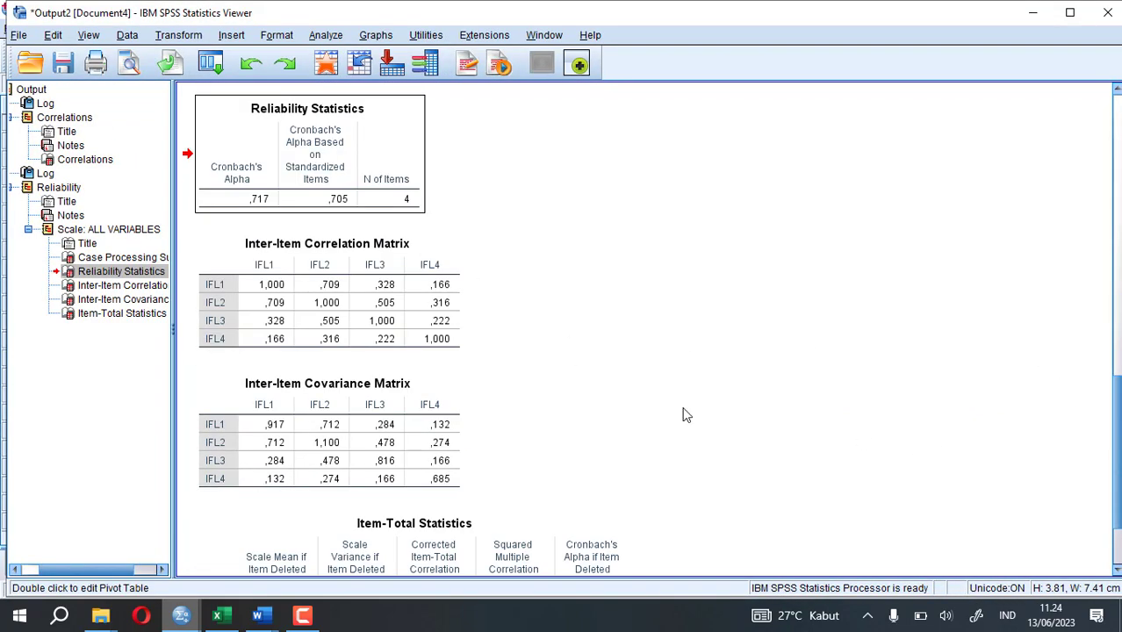
pyautogui.scroll(5, 687, 414)
pyautogui.scroll(-5, 496, 333)
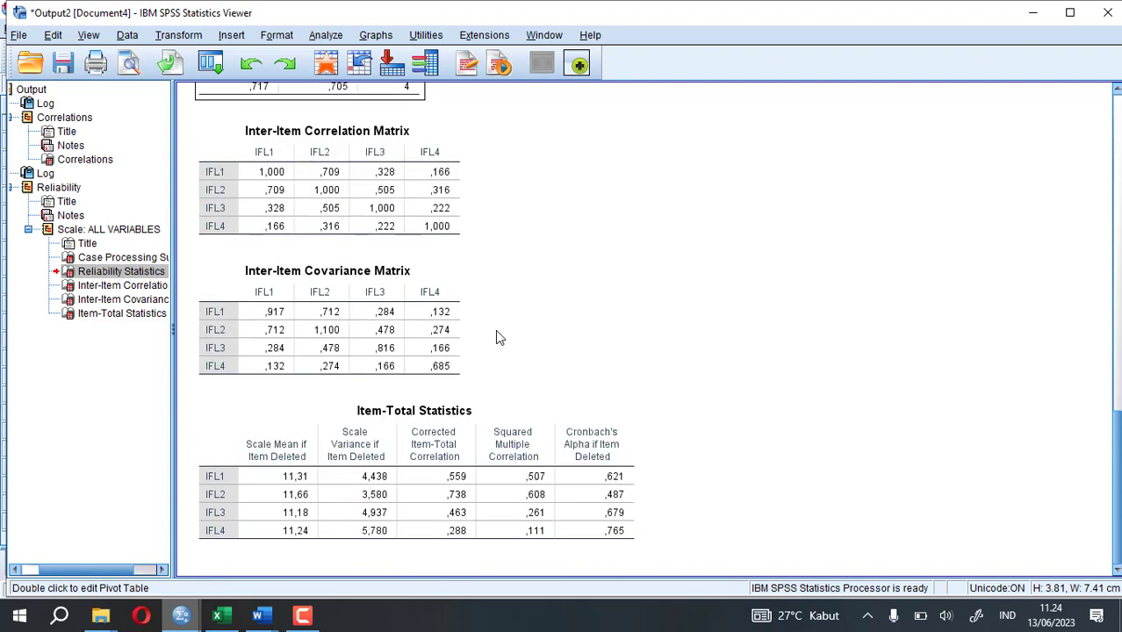
pyautogui.scroll(7, 492, 363)
pyautogui.click(347, 297)
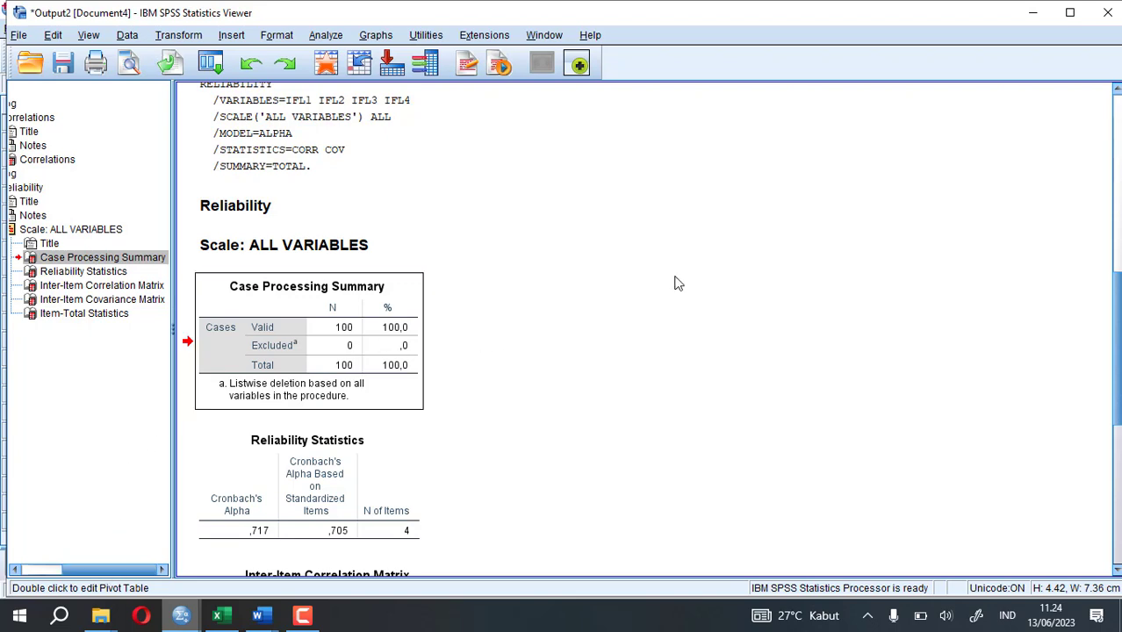
# Look over the case data and variable definitions in the Data Editor and return to the output.
pyautogui.click(1033, 13)
pyautogui.scroll(-7, 176, 498)
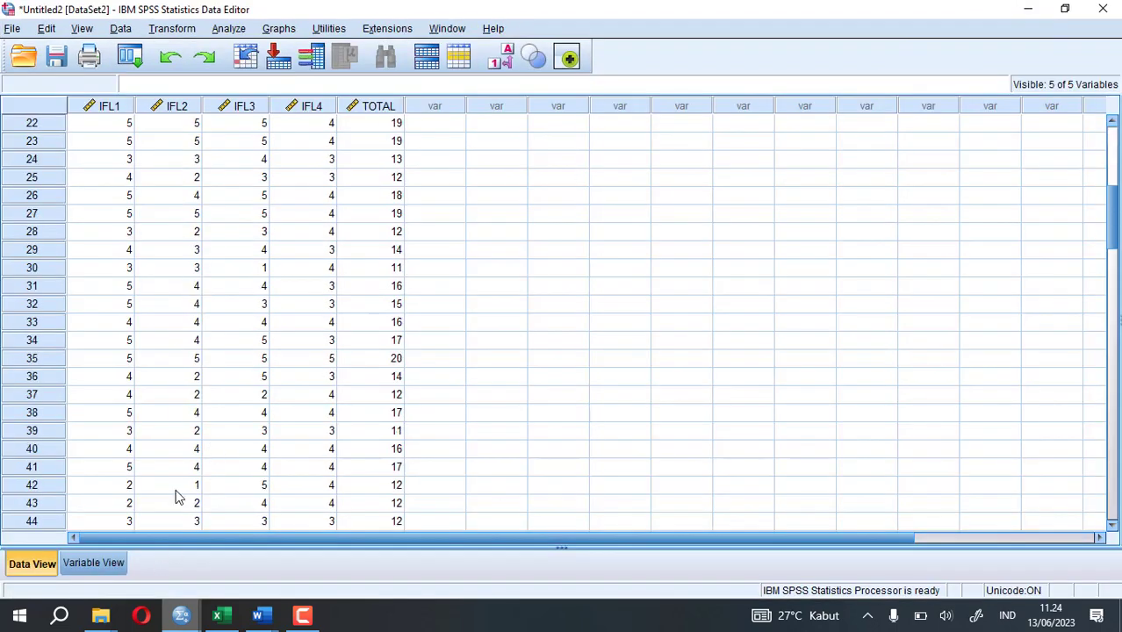
pyautogui.click(96, 564)
pyautogui.moveTo(175, 622)
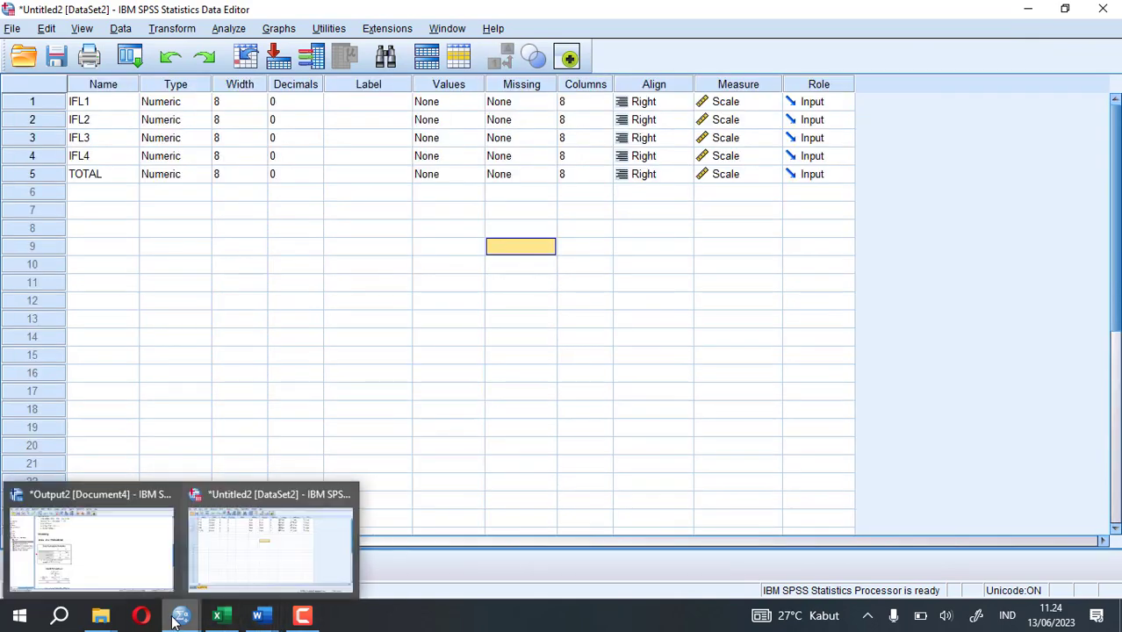
pyautogui.click(82, 517)
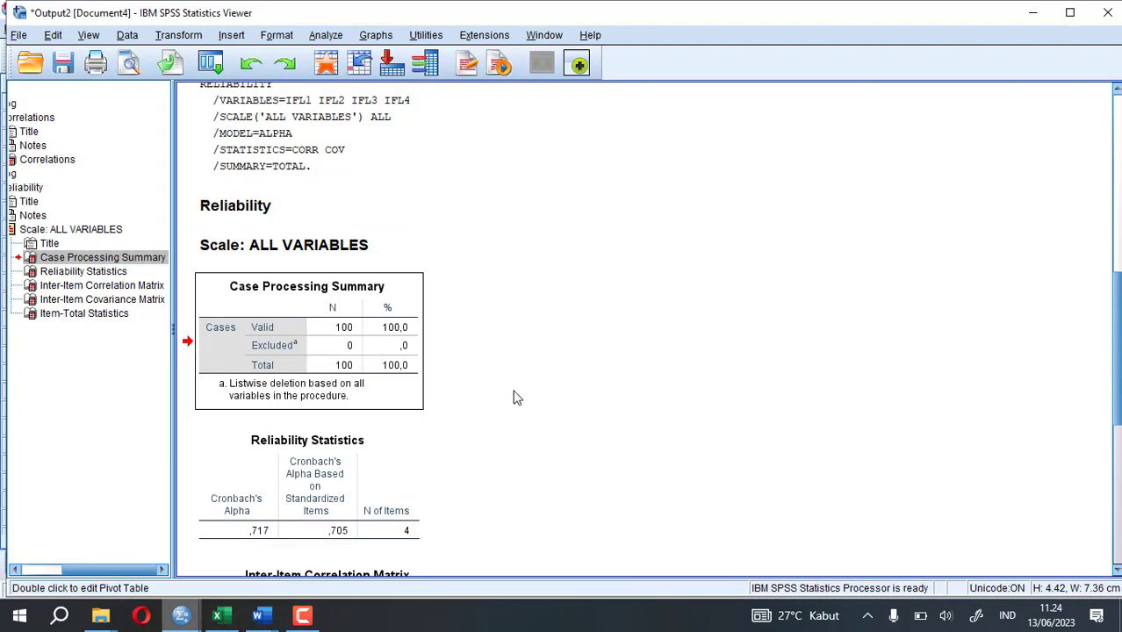
# Compare the Reliability Statistics table in the SPSS output with the one in the Word document HASIL KE 2 SPSS.
pyautogui.scroll(-3, 509, 397)
pyautogui.click(381, 348)
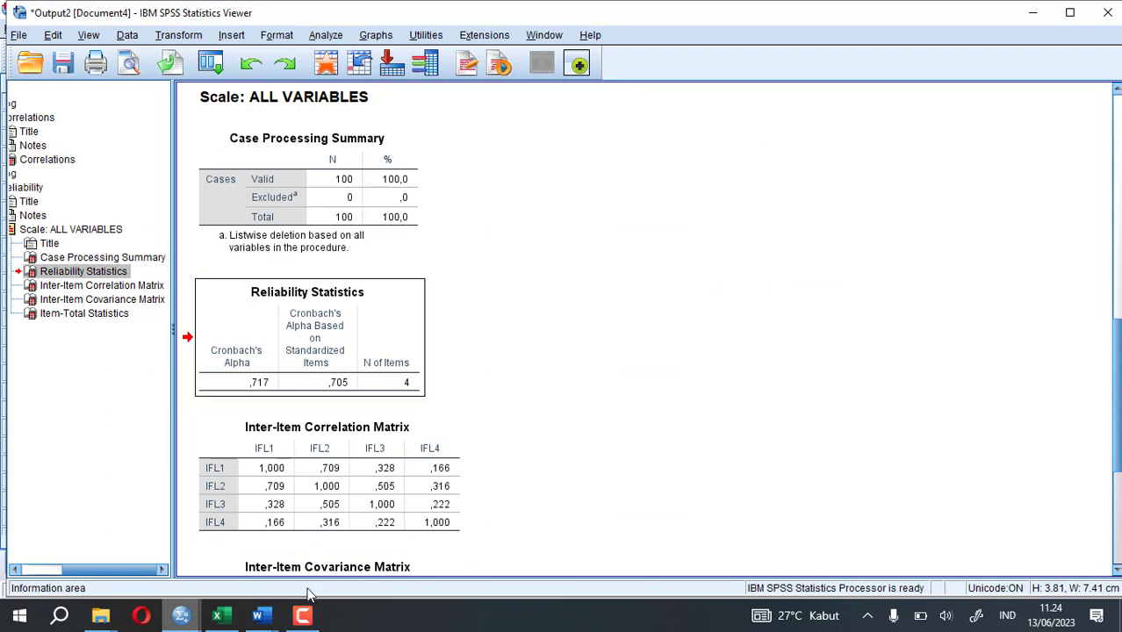
pyautogui.moveTo(257, 616)
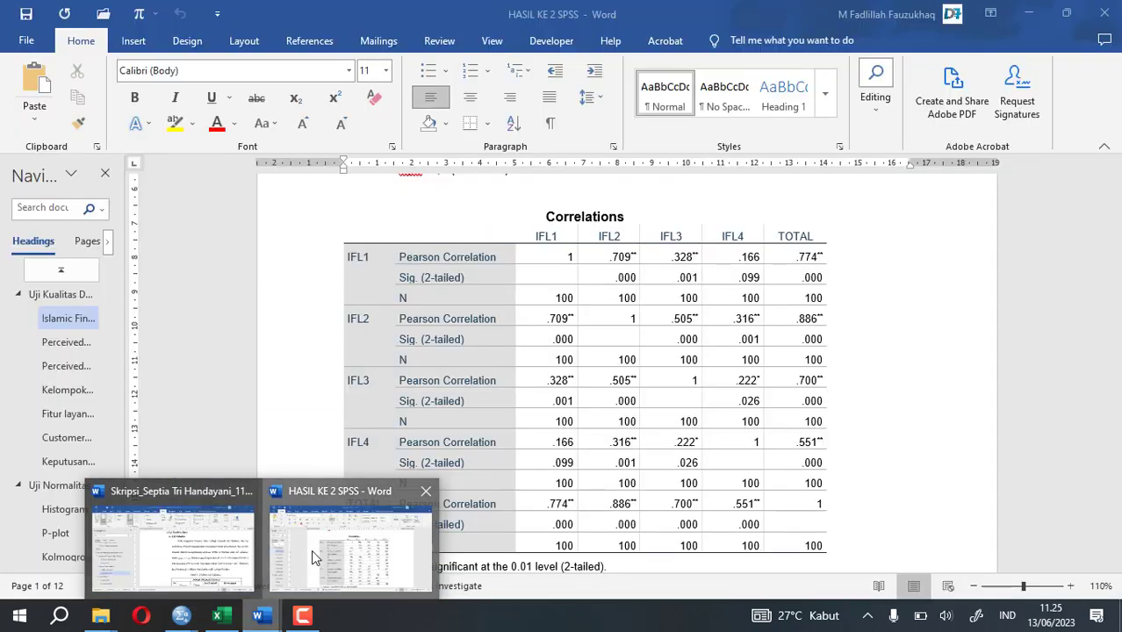
pyautogui.click(310, 549)
pyautogui.scroll(-10, 518, 422)
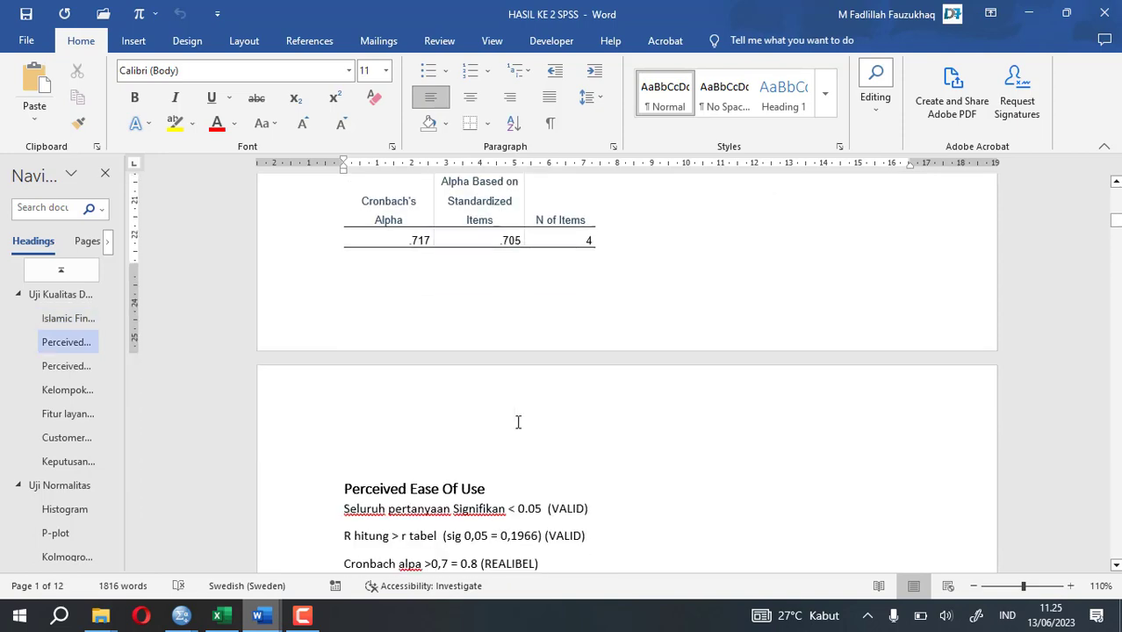
pyautogui.scroll(3, 518, 422)
pyautogui.click(561, 381)
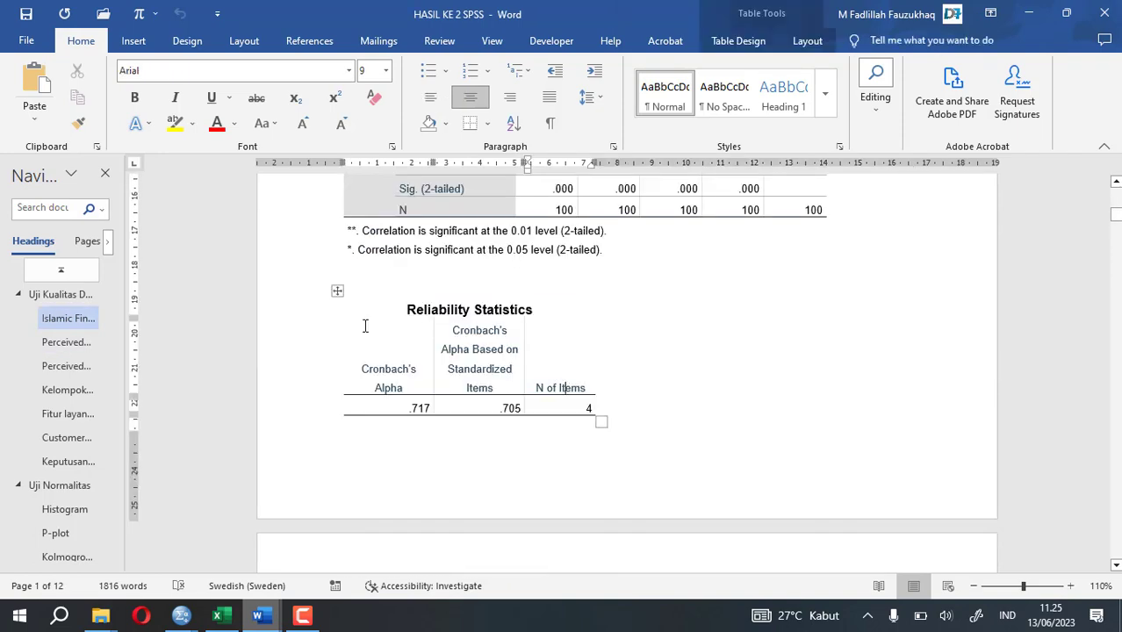
# Review the validity and reliability criteria under Islamic Financial Literacy against the Correlations table in the Word document.
pyautogui.click(325, 295)
pyautogui.scroll(7, 612, 447)
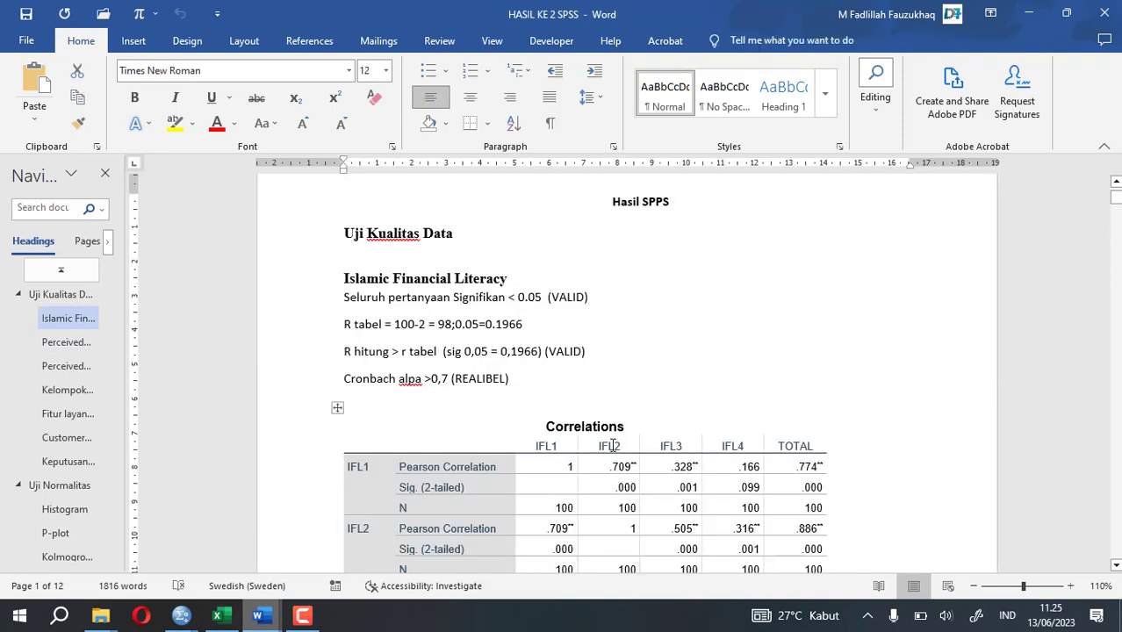
pyautogui.scroll(2, 612, 446)
pyautogui.scroll(-3, 540, 316)
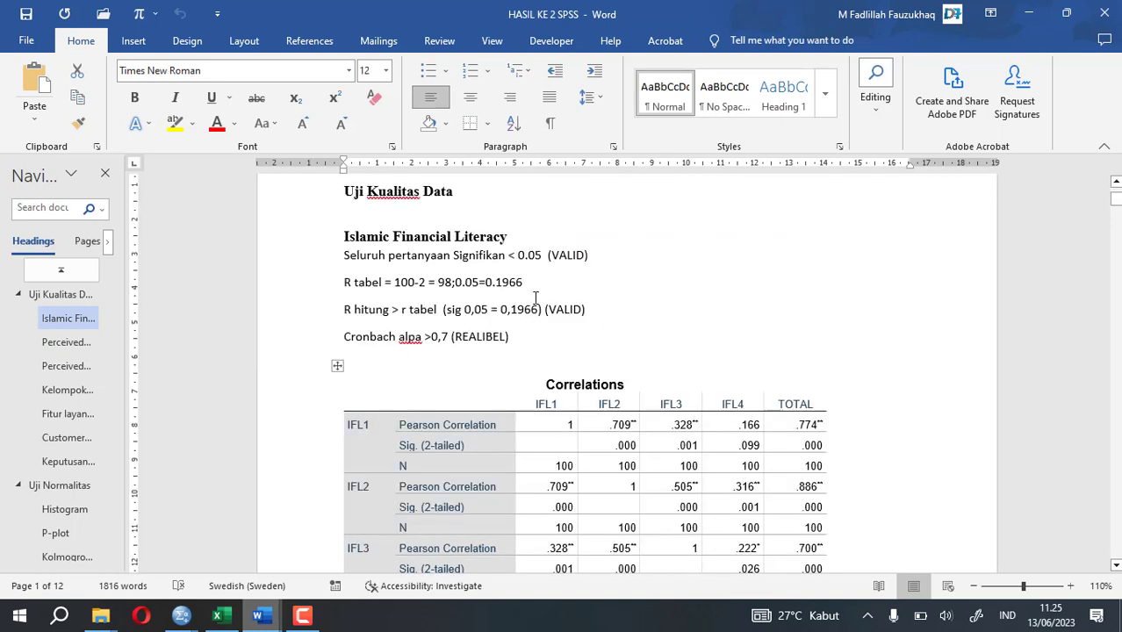
pyautogui.click(582, 333)
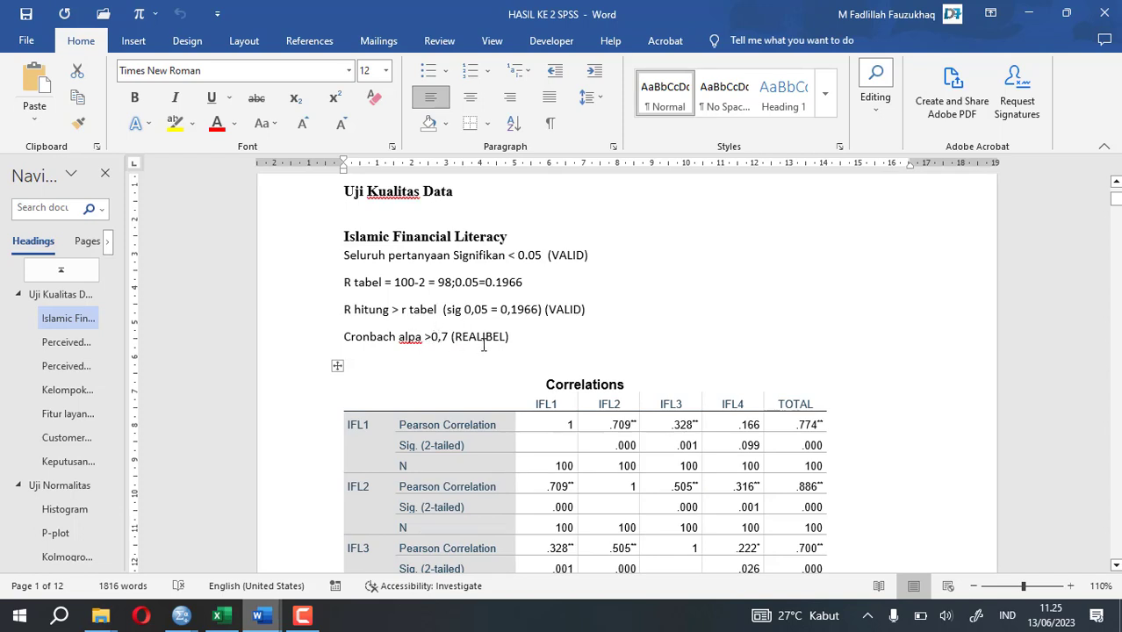
pyautogui.scroll(-5, 505, 349)
pyautogui.scroll(4, 723, 423)
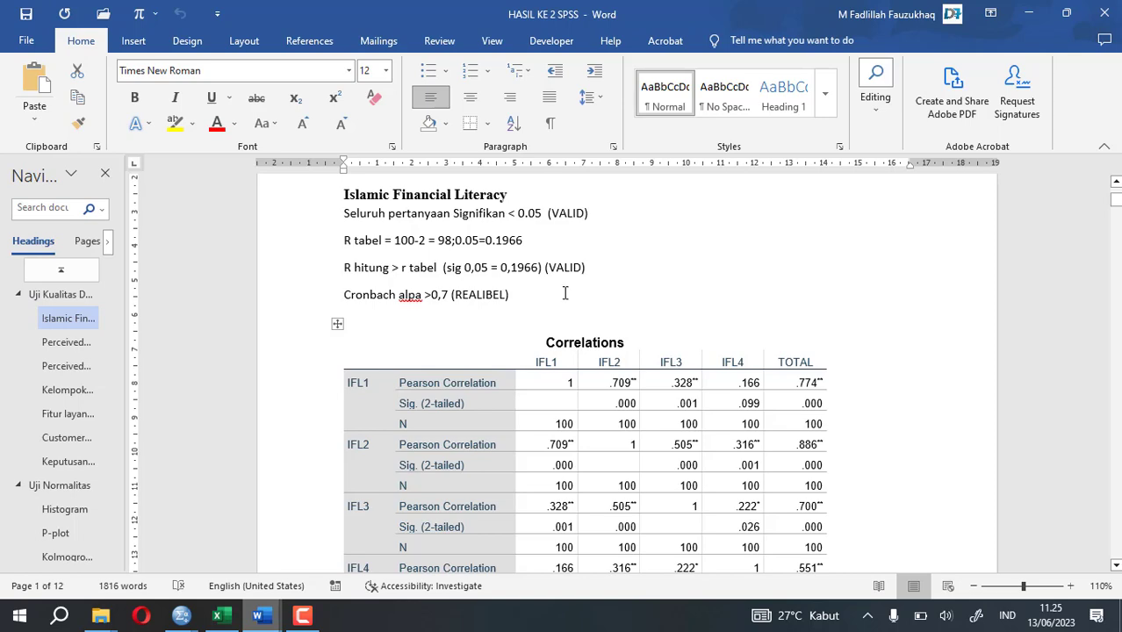
pyautogui.scroll(-5, 577, 263)
pyautogui.scroll(3, 574, 259)
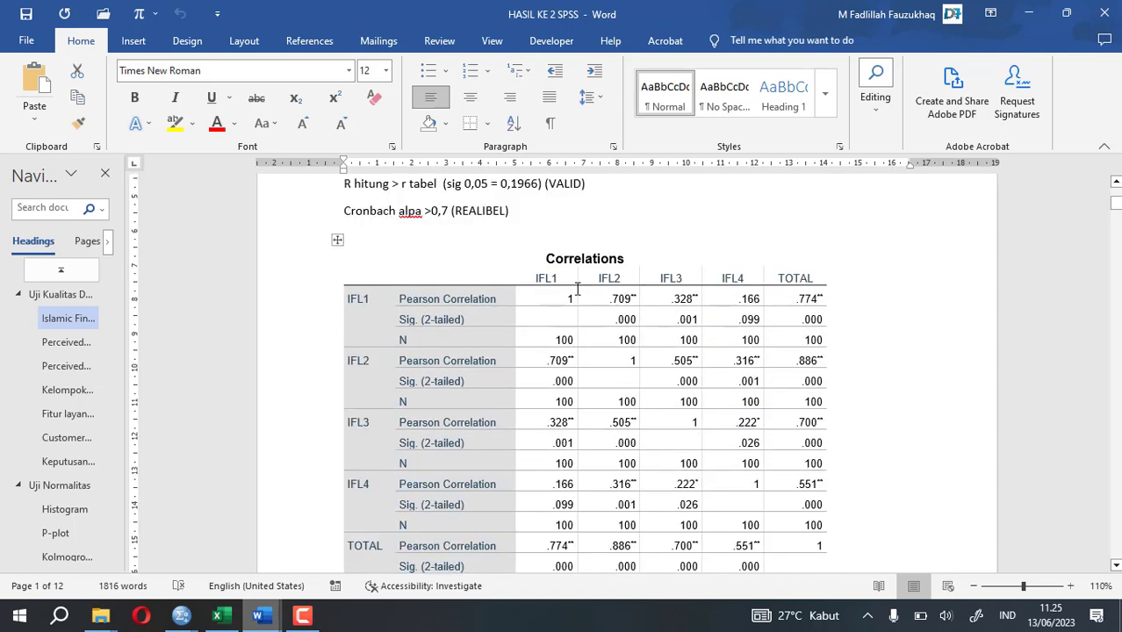
pyautogui.scroll(-1, 575, 294)
pyautogui.scroll(2, 576, 294)
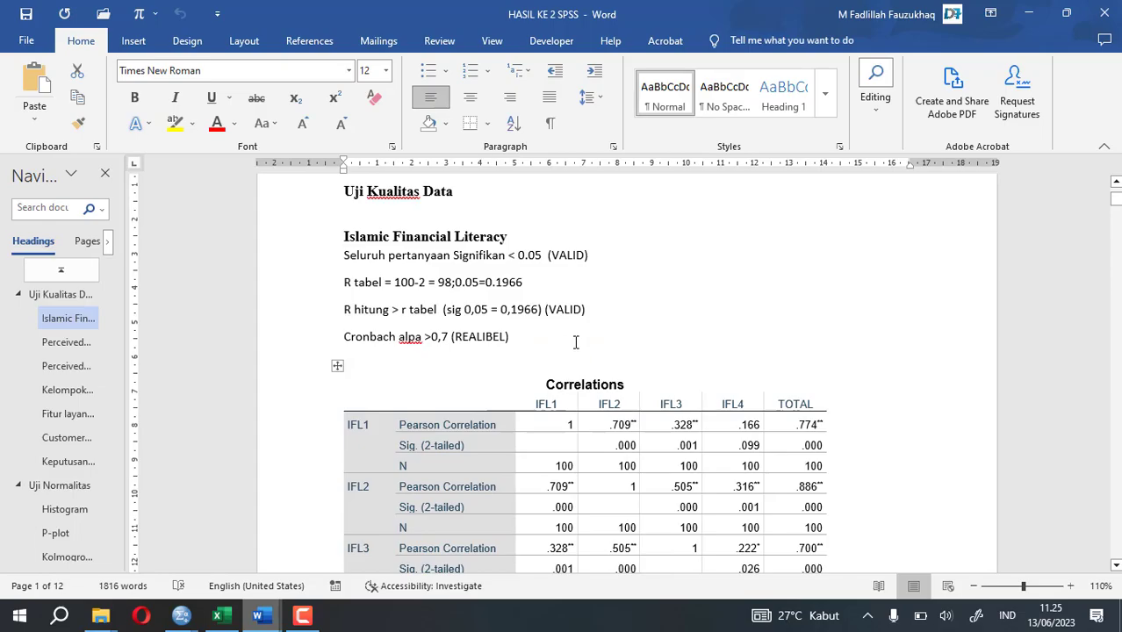
pyautogui.scroll(2, 576, 342)
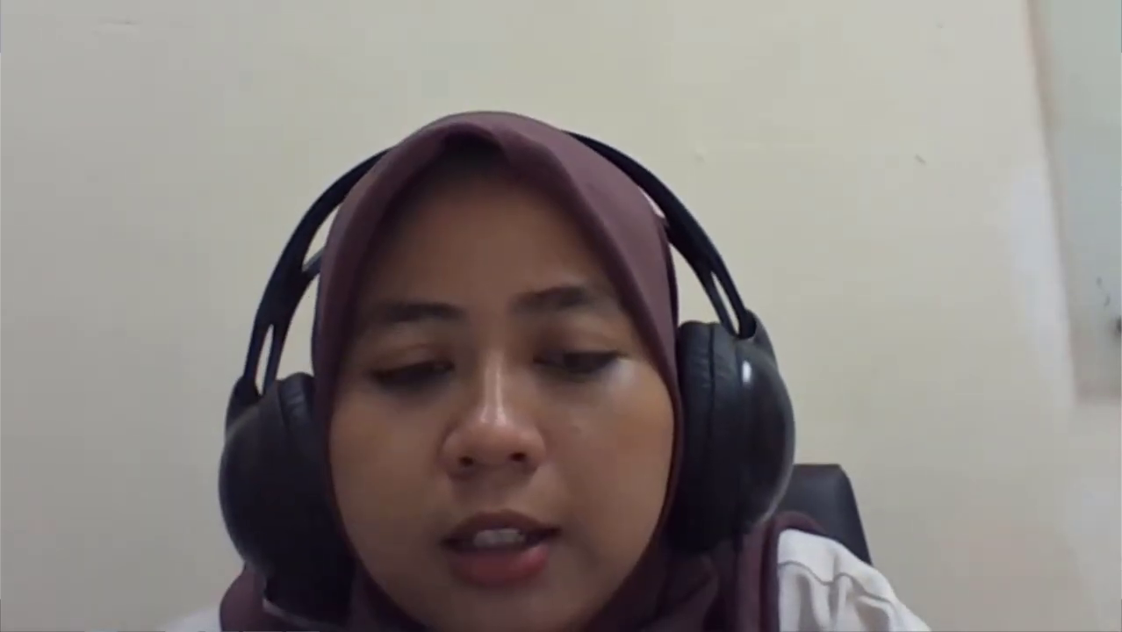